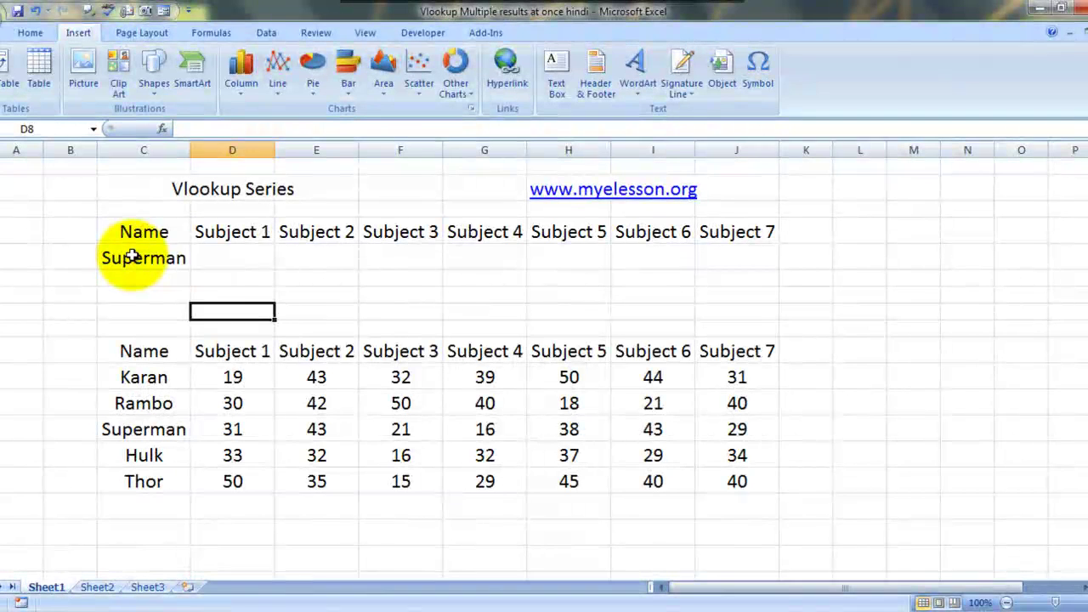
# Start a VLOOKUP formula across D5:J5 with the absolute reference $C$5 as the lookup value
pyautogui.click(153, 276)
pyautogui.click(132, 256)
pyautogui.press('Right')
pyautogui.press('Left')
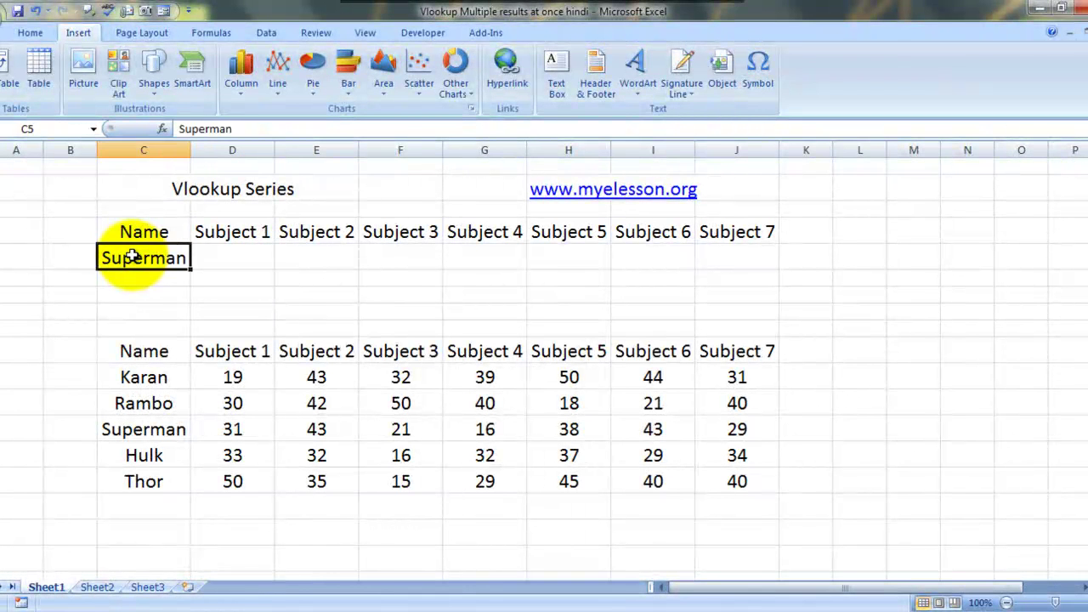
pyautogui.press('Right')
pyautogui.hotkey('shift', 'Right')
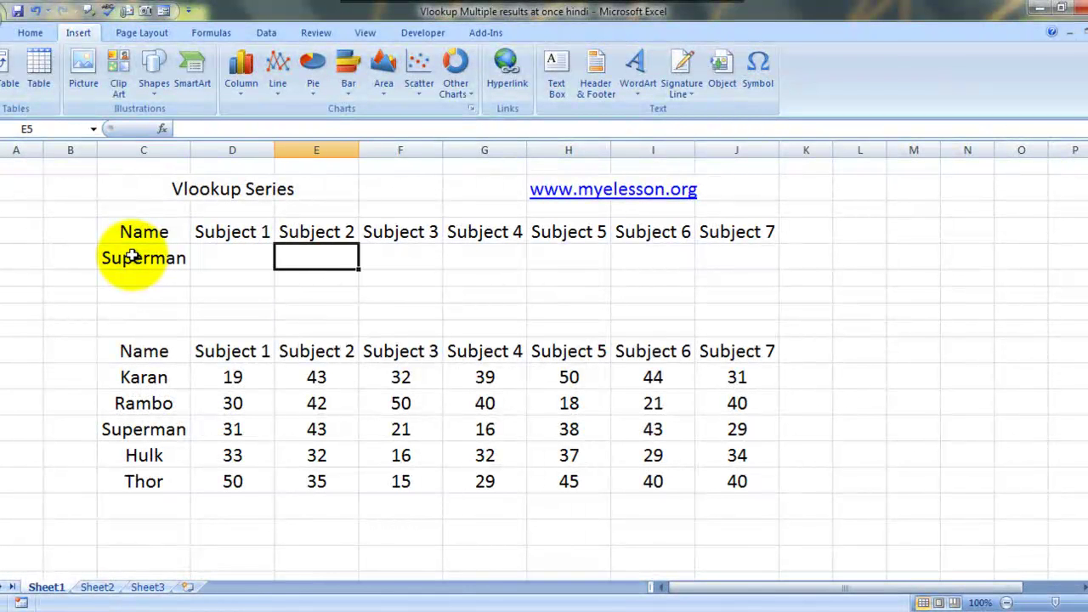
pyautogui.hotkey('shift', 'Left')
pyautogui.hotkey('shift', 'Right')
pyautogui.hotkey('shift', 'Right')
pyautogui.hotkey('shift', 'Right')
pyautogui.hotkey('shift', 'Right')
pyautogui.hotkey('shift', 'Right')
pyautogui.hotkey('shift', 'Right')
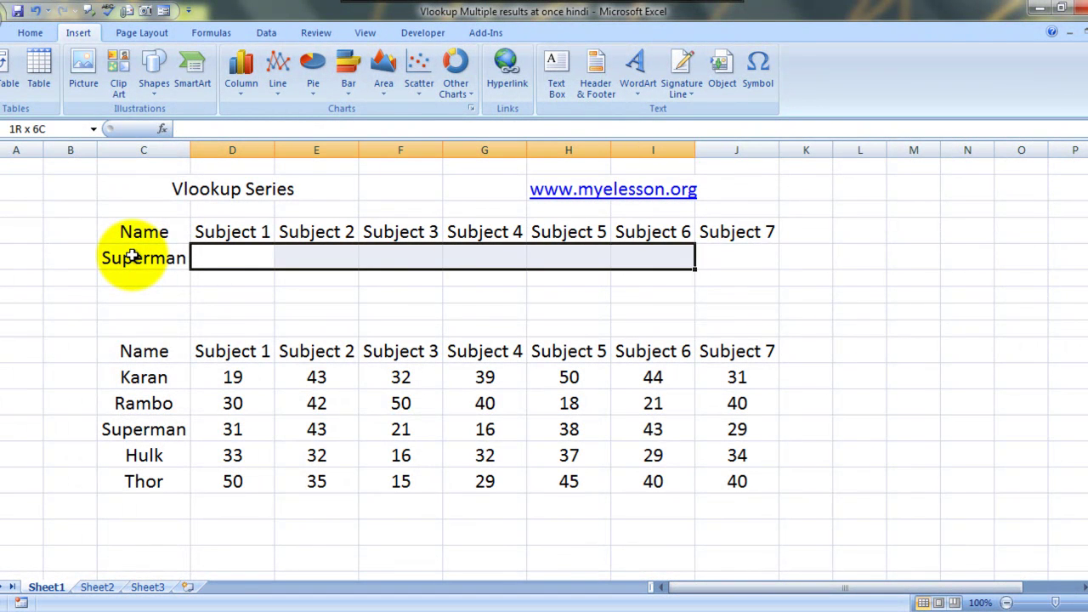
pyautogui.hotkey('shift', 'Left')
pyautogui.hotkey('shift', 'Left')
pyautogui.hotkey('shift', 'Left')
pyautogui.hotkey('shift', 'Left')
pyautogui.hotkey('shift', 'Left')
pyautogui.hotkey('shift', 'Right')
pyautogui.hotkey('shift', 'Right')
pyautogui.hotkey('shift', 'Right')
pyautogui.hotkey('shift', 'Right')
pyautogui.hotkey('shift', 'Right')
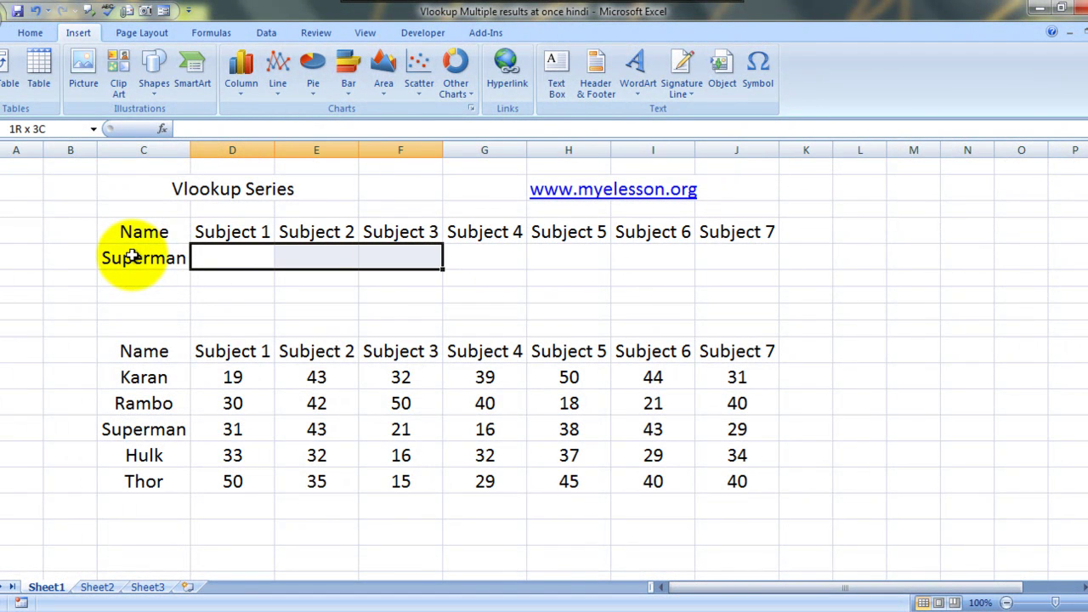
pyautogui.write('=')
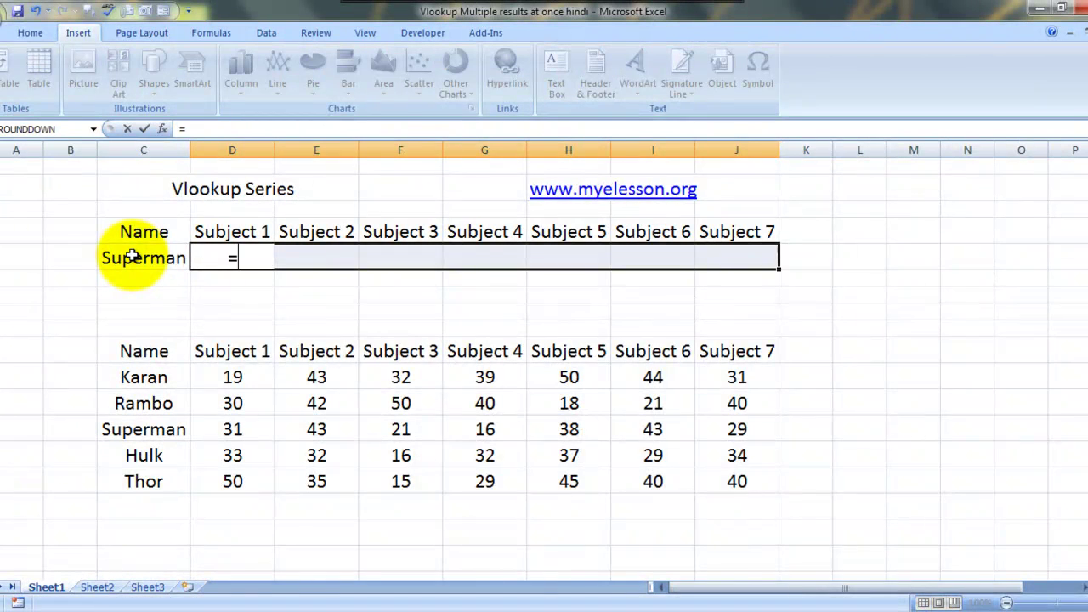
pyautogui.write('vlo')
pyautogui.press('Tab')
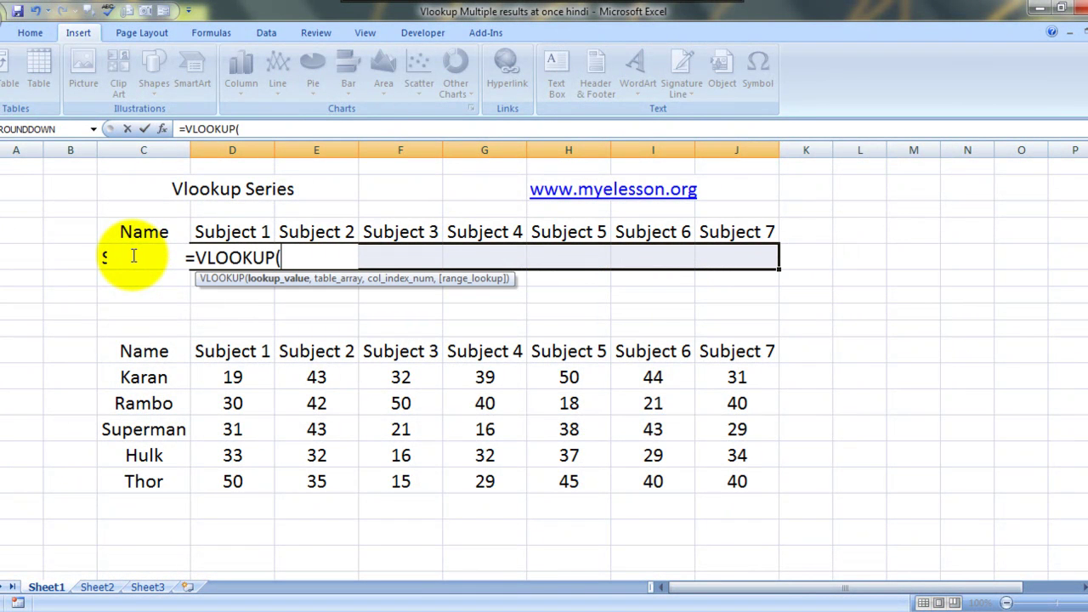
pyautogui.click(134, 256)
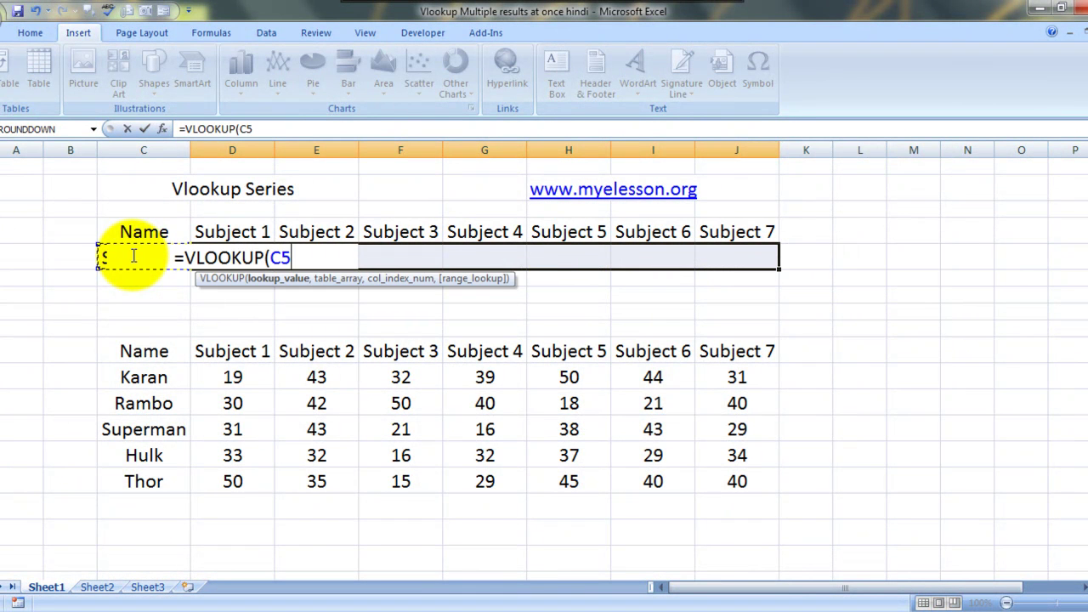
pyautogui.press('F4')
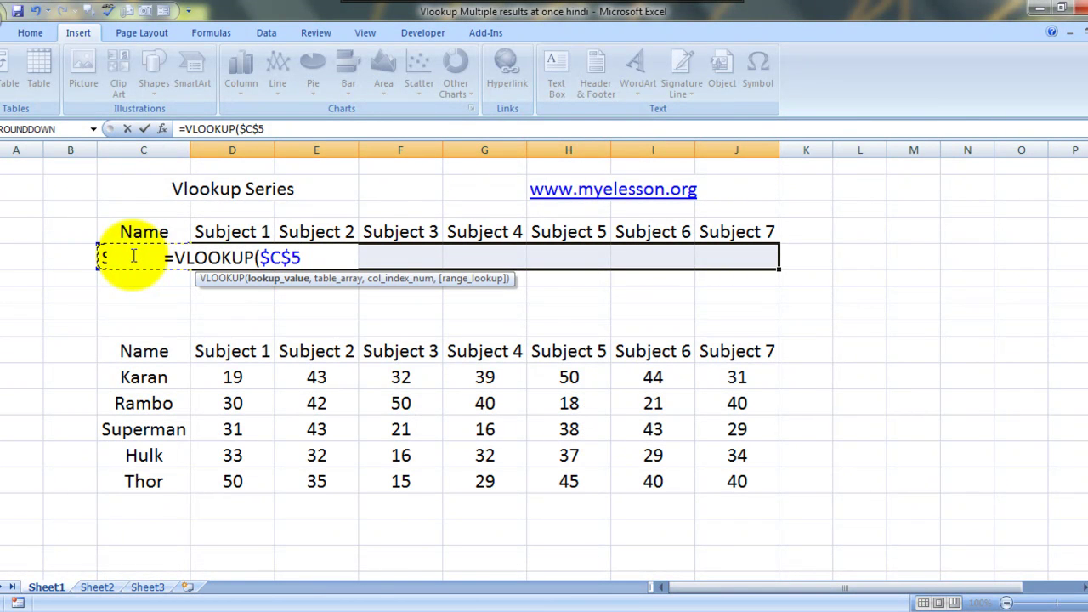
pyautogui.write(',')
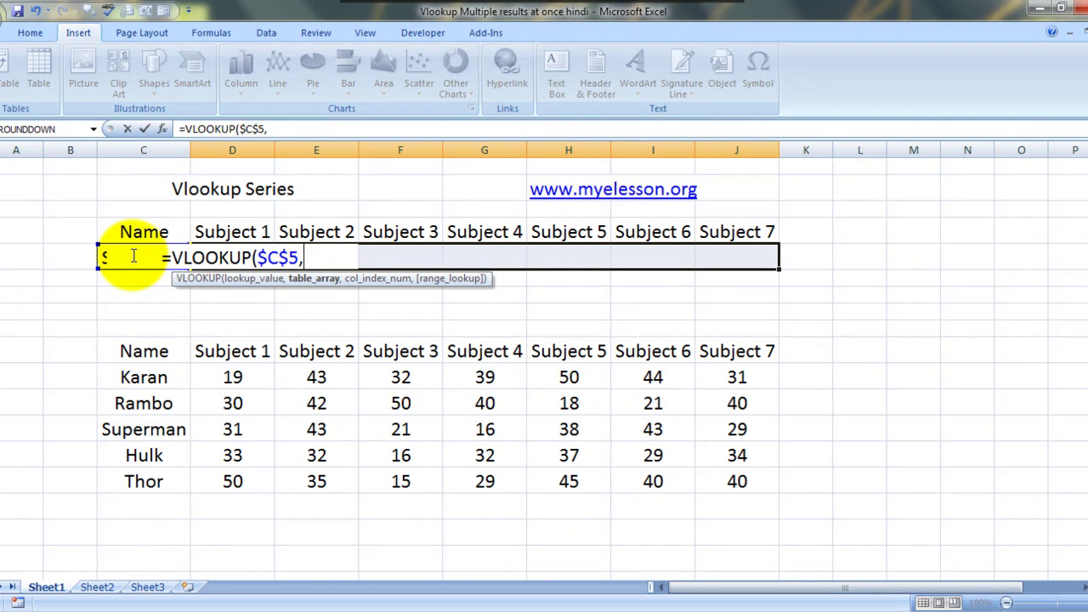
# Set the VLOOKUP table array to the full marks table as the absolute range $C$10:$J$15
pyautogui.click(139, 356)
pyautogui.moveTo(137, 357); pyautogui.dragTo(765, 484)
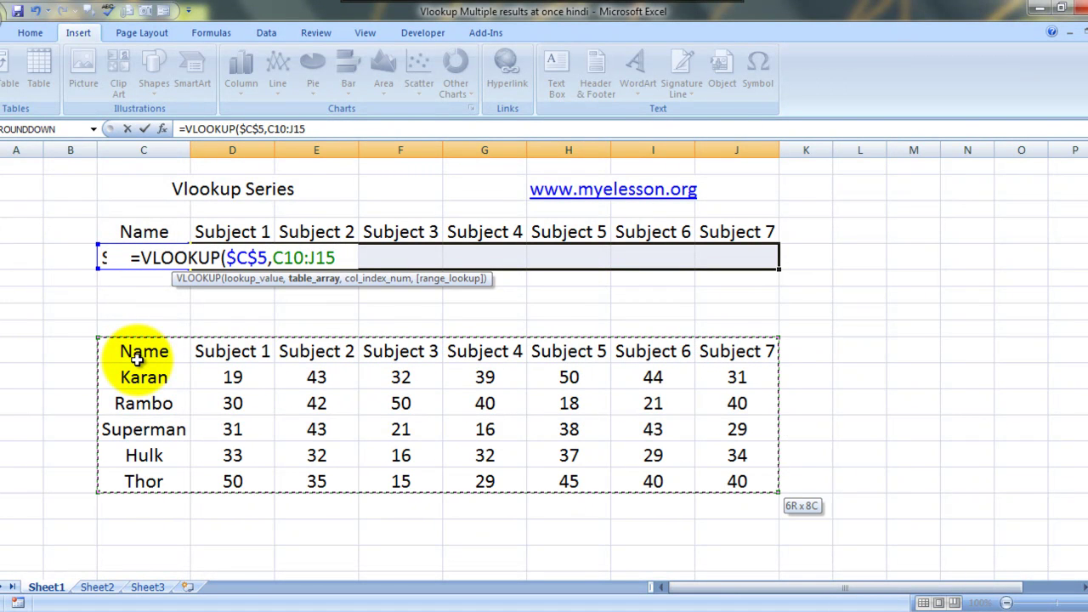
pyautogui.press('F4')
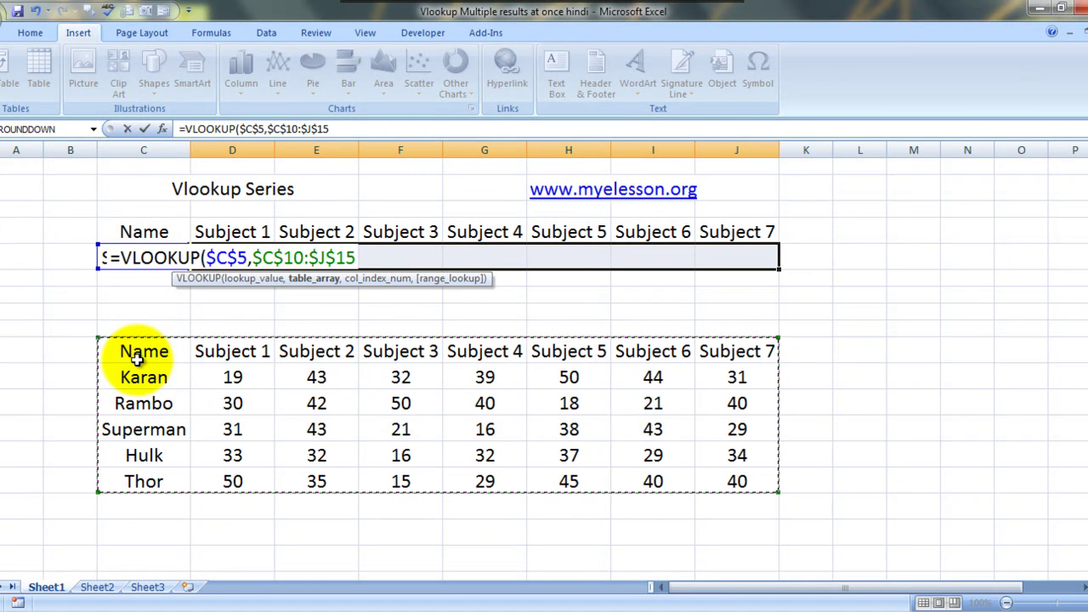
pyautogui.write(',')
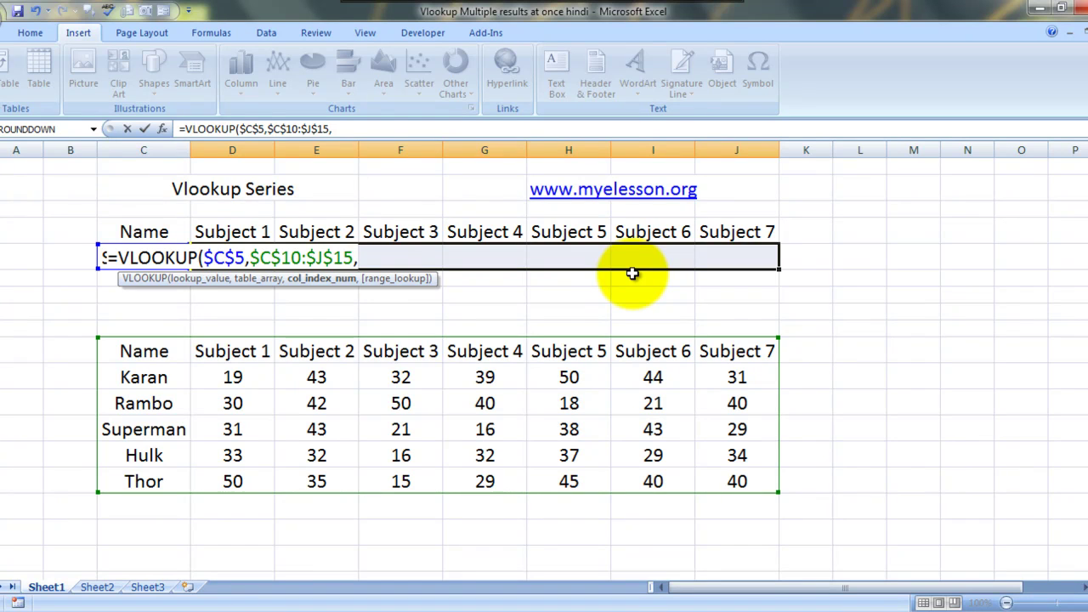
# Use COLUMNS with the range $C4:D4 as the VLOOKUP column index number
pyautogui.write('cou')
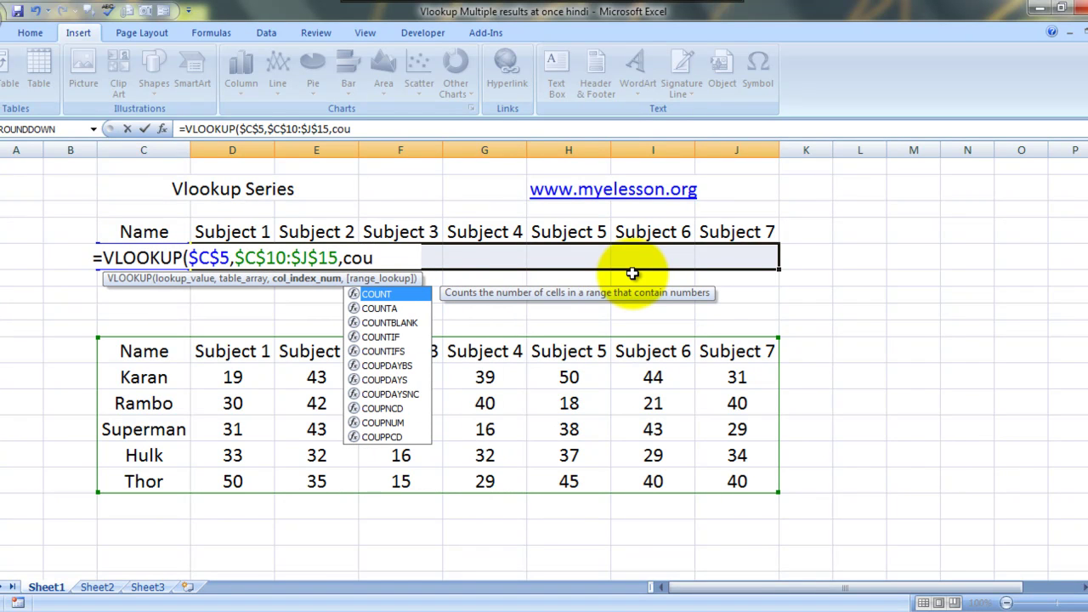
pyautogui.press('BackSpace')
pyautogui.write('lu')
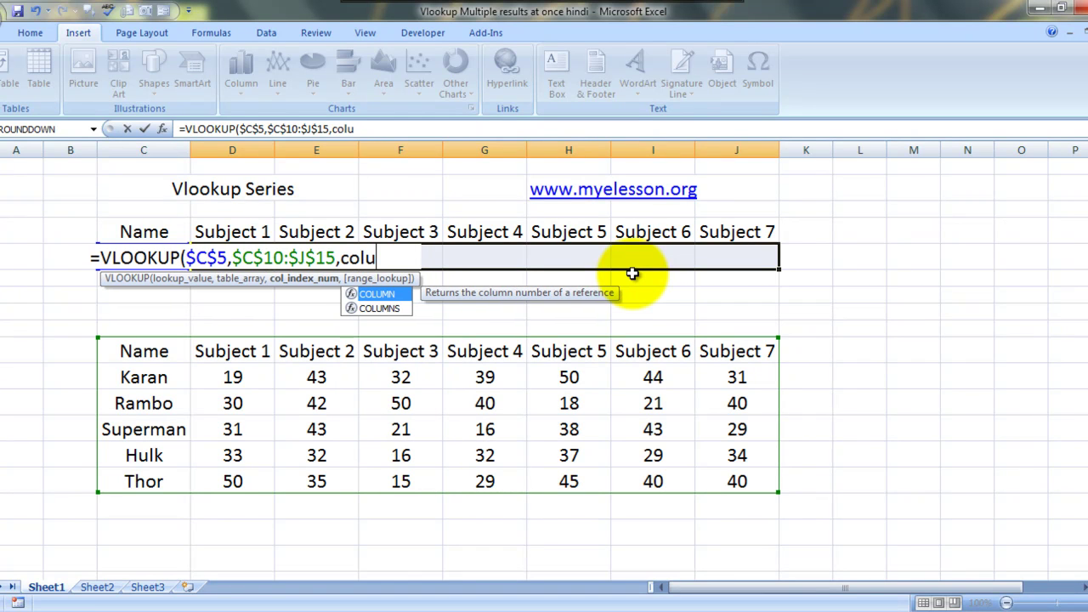
pyautogui.press('Down')
pyautogui.press('Tab')
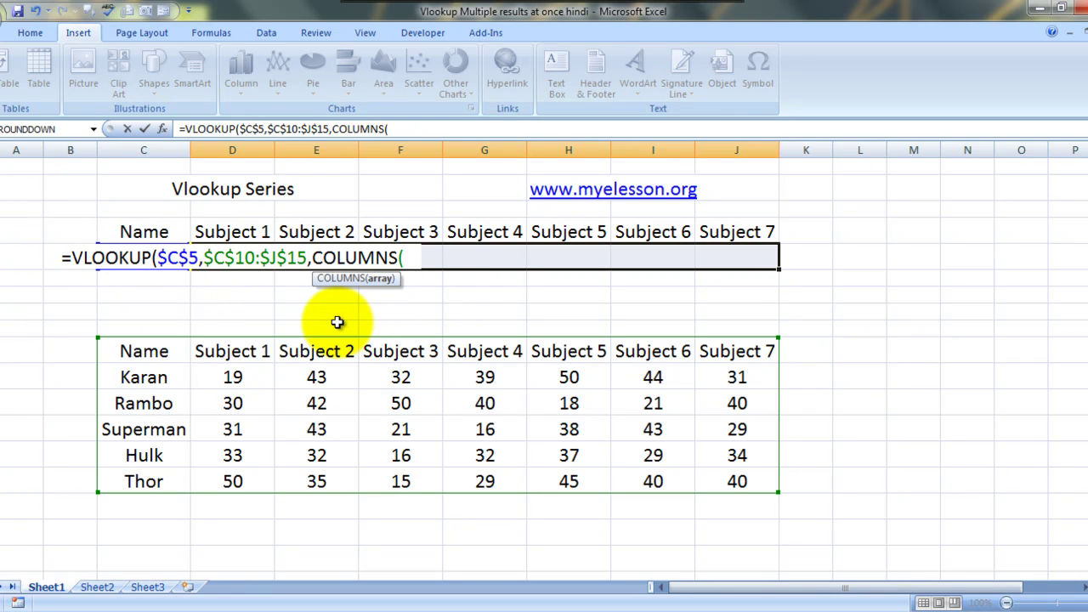
pyautogui.write('$')
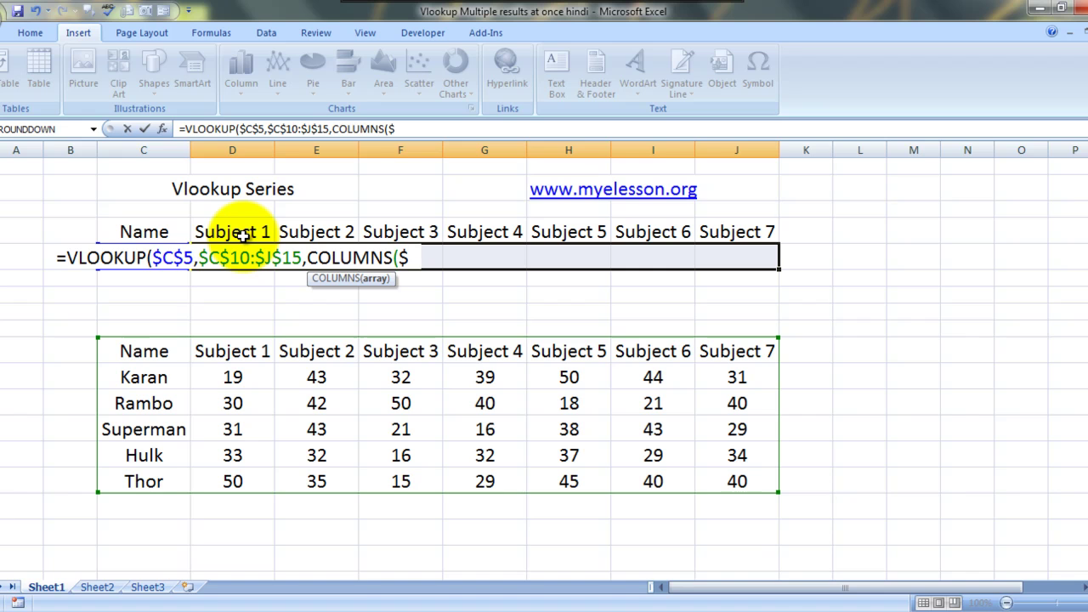
pyautogui.write('c4')
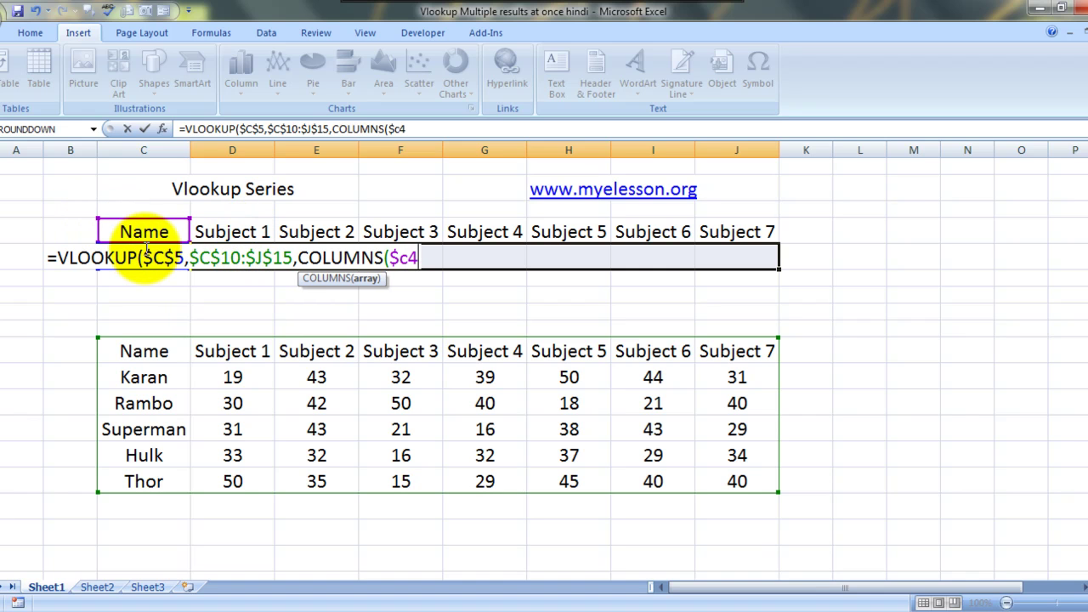
pyautogui.write(':')
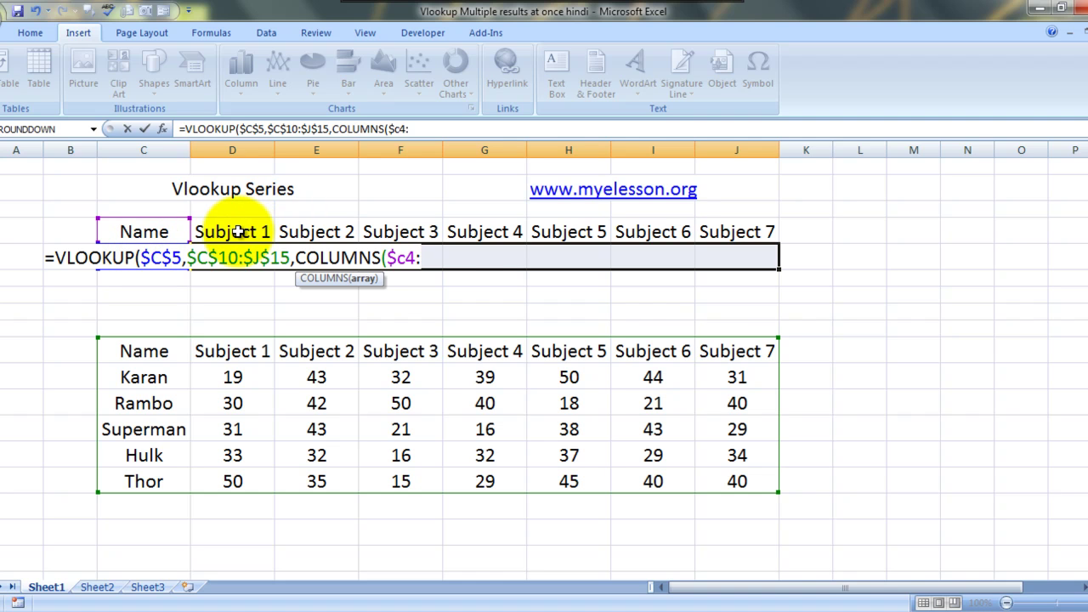
pyautogui.write('d4')
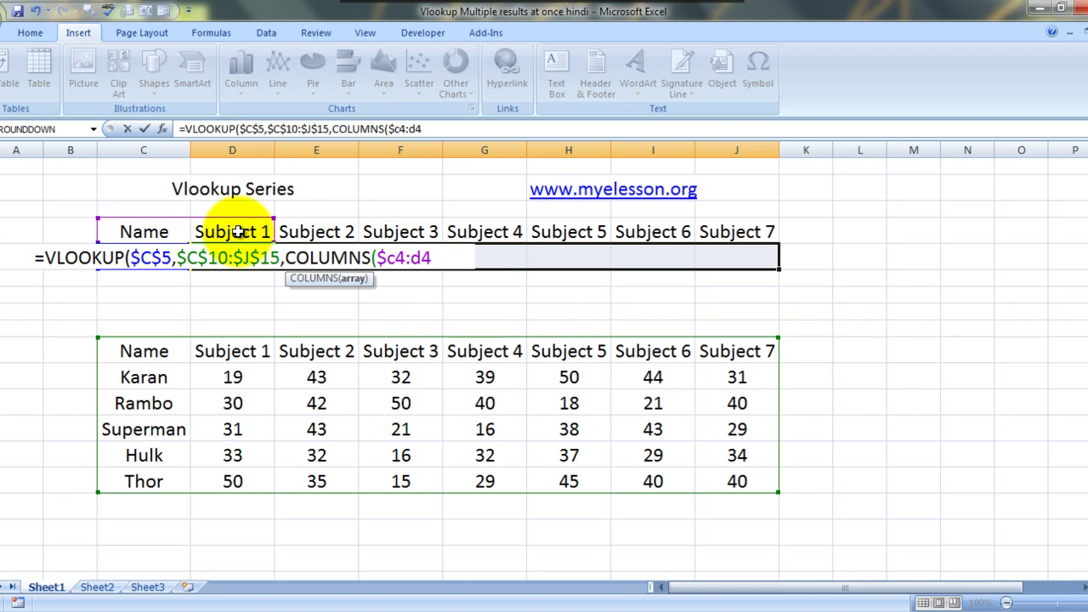
# Complete the VLOOKUP with 0 for an exact match and enter it into all of D5:J5 at once
pyautogui.write('),')
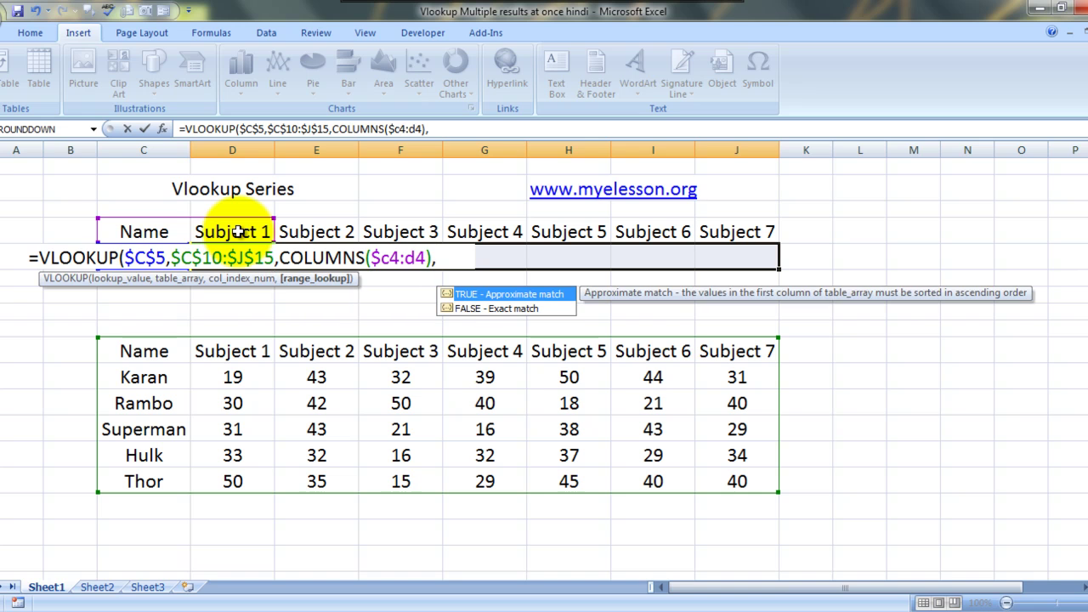
pyautogui.write('0)')
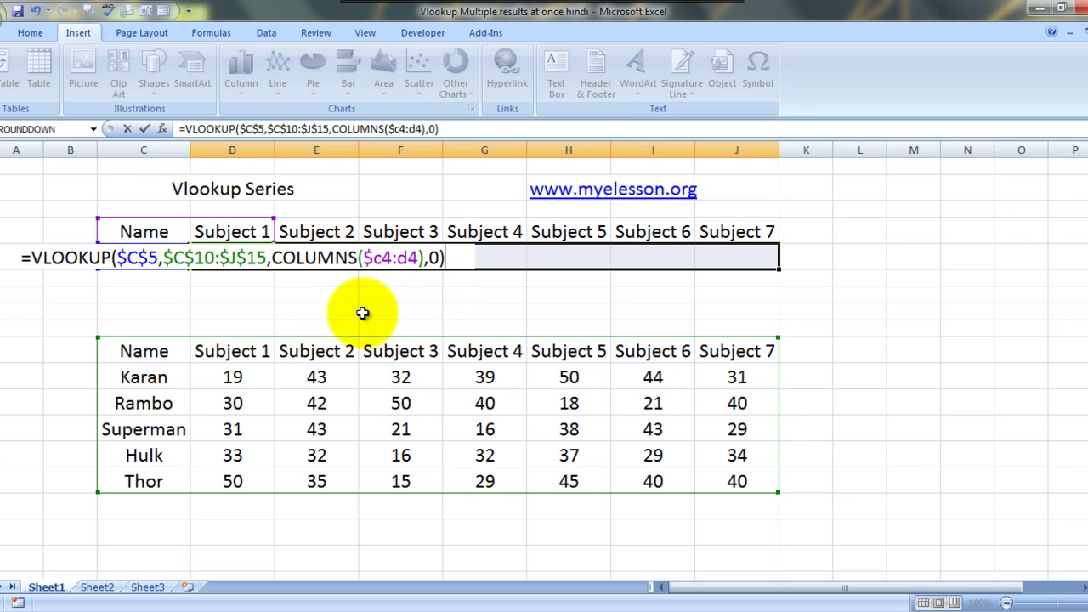
pyautogui.hotkey('ctrl', 'Return')
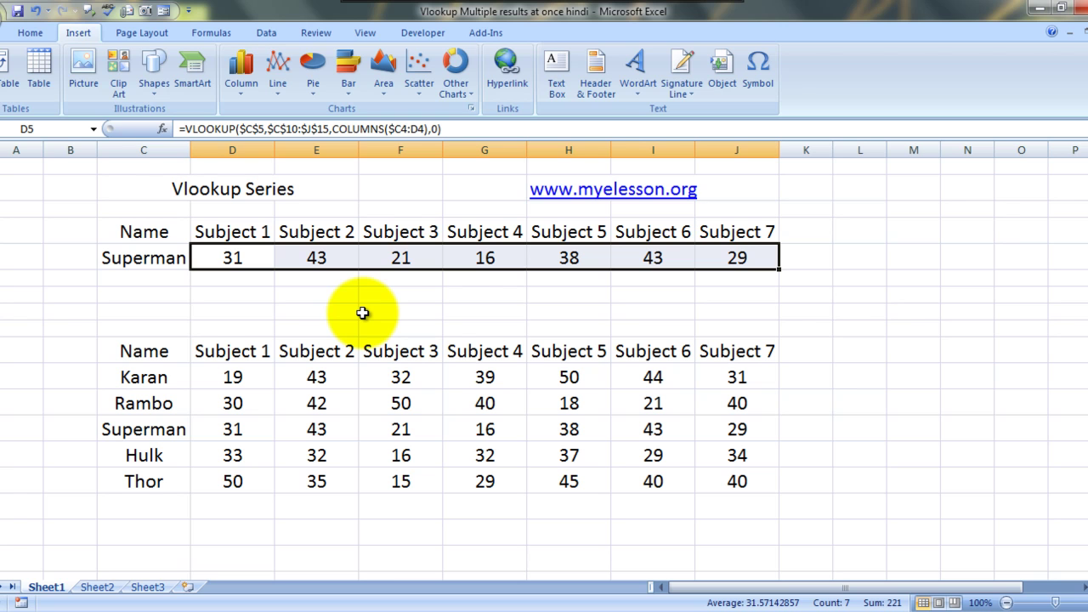
# Examine how the lookup formula's column range changes from cell to cell along the Superman row
pyautogui.press('Right')
pyautogui.press('Left')
pyautogui.press('Right')
pyautogui.press('Right')
pyautogui.press('Right')
pyautogui.press('Right')
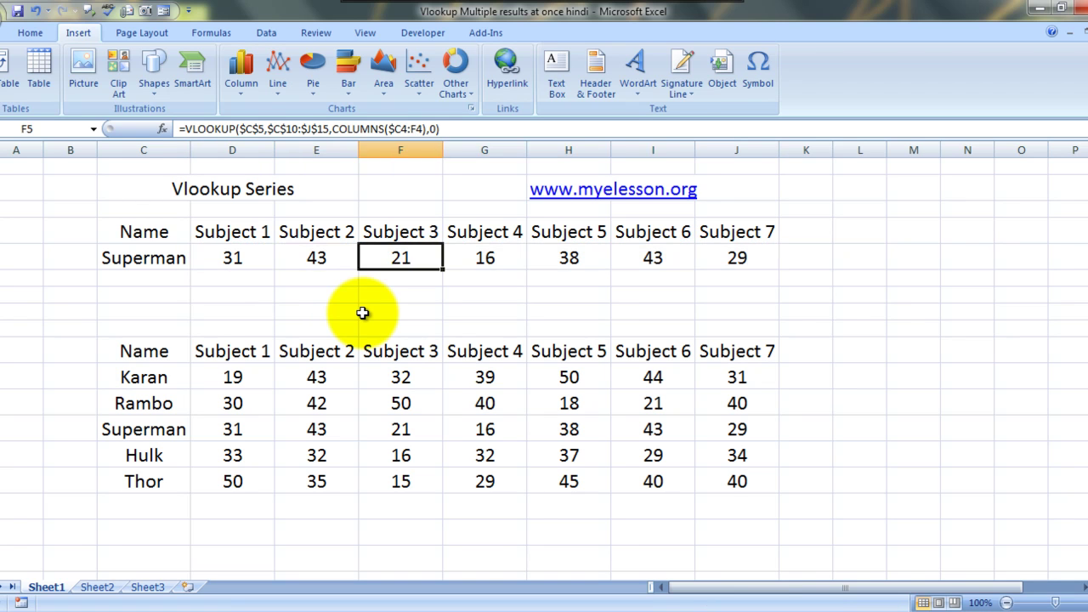
pyautogui.press('Right')
pyautogui.press('Right')
pyautogui.press('Left')
pyautogui.press('Left')
pyautogui.press('Left')
pyautogui.press('Left')
pyautogui.press('Left')
pyautogui.press('Left')
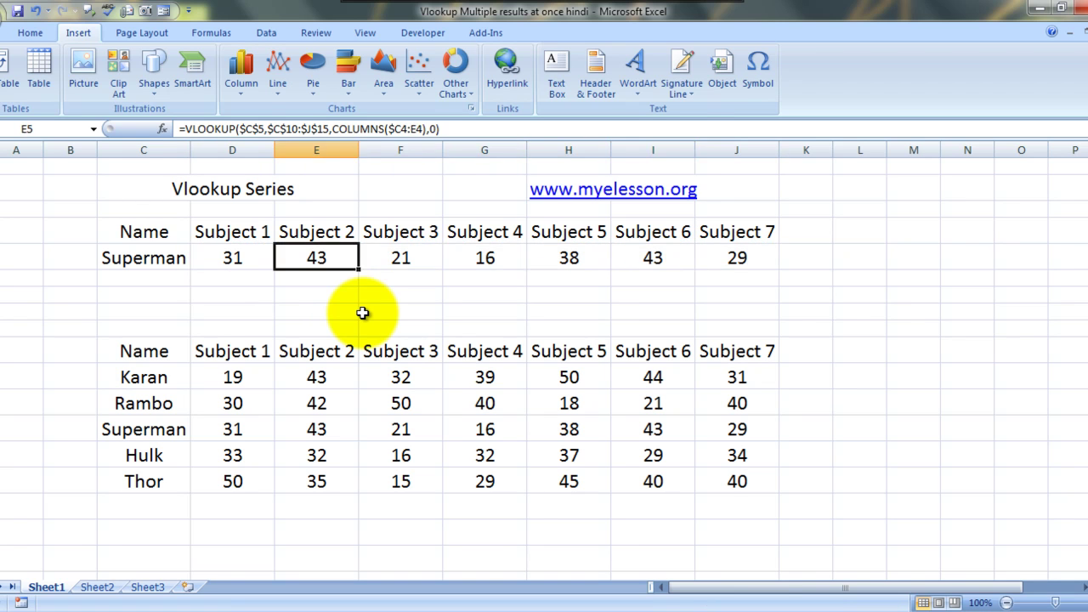
# Test the lookup by replacing the name in C5 with hulk and then with thor
pyautogui.press('Left')
pyautogui.write('hulk')
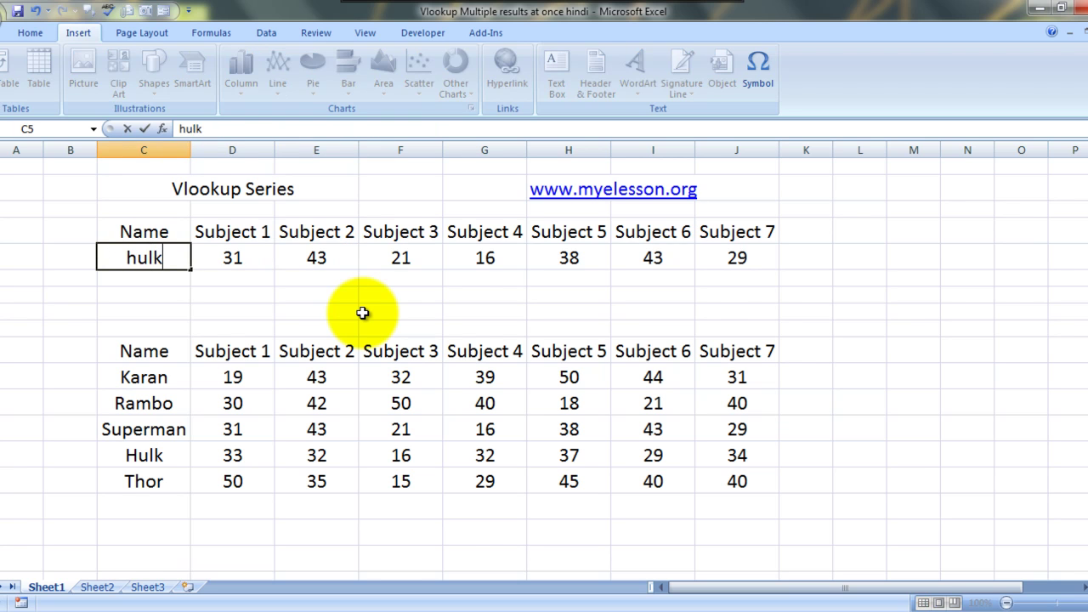
pyautogui.press('Return')
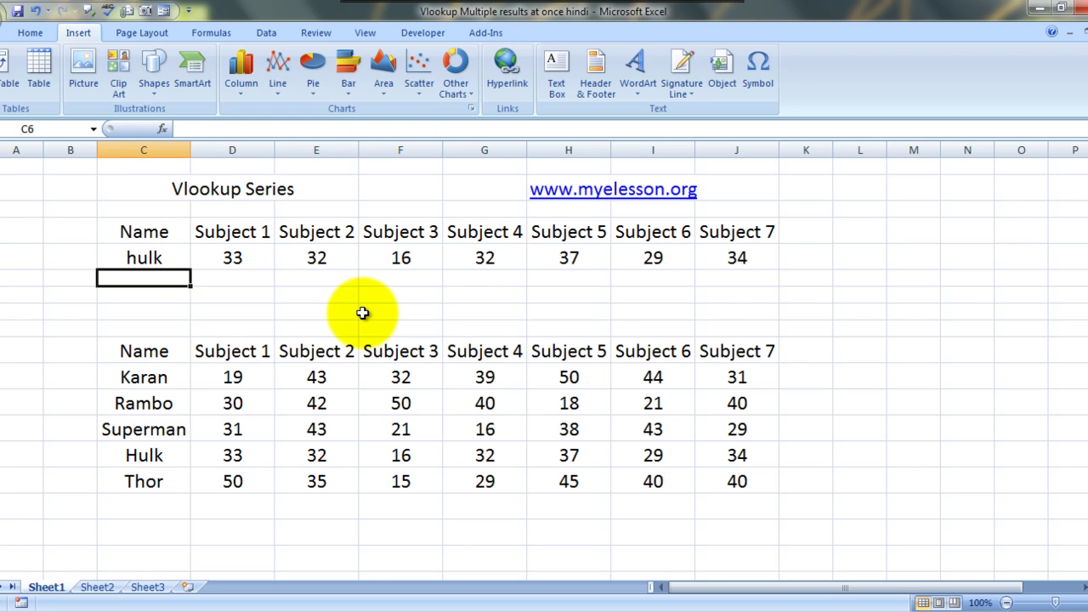
pyautogui.press('Up')
pyautogui.write('thor')
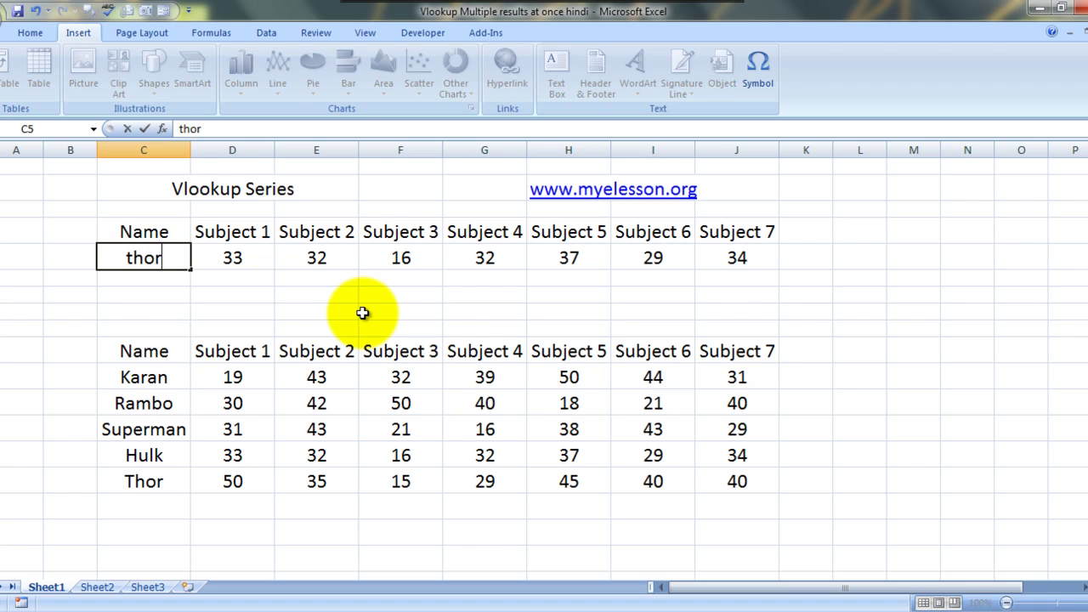
pyautogui.press('Return')
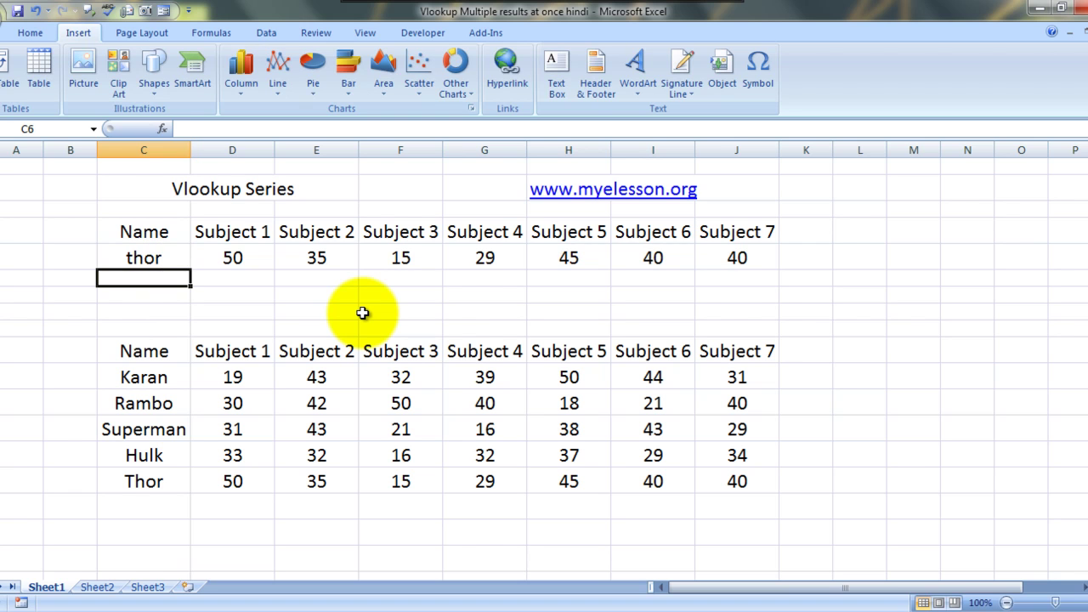
# Clear the lookup formulas from D5:J5 in the result row
pyautogui.press('Right')
pyautogui.press('Right')
pyautogui.press('Up')
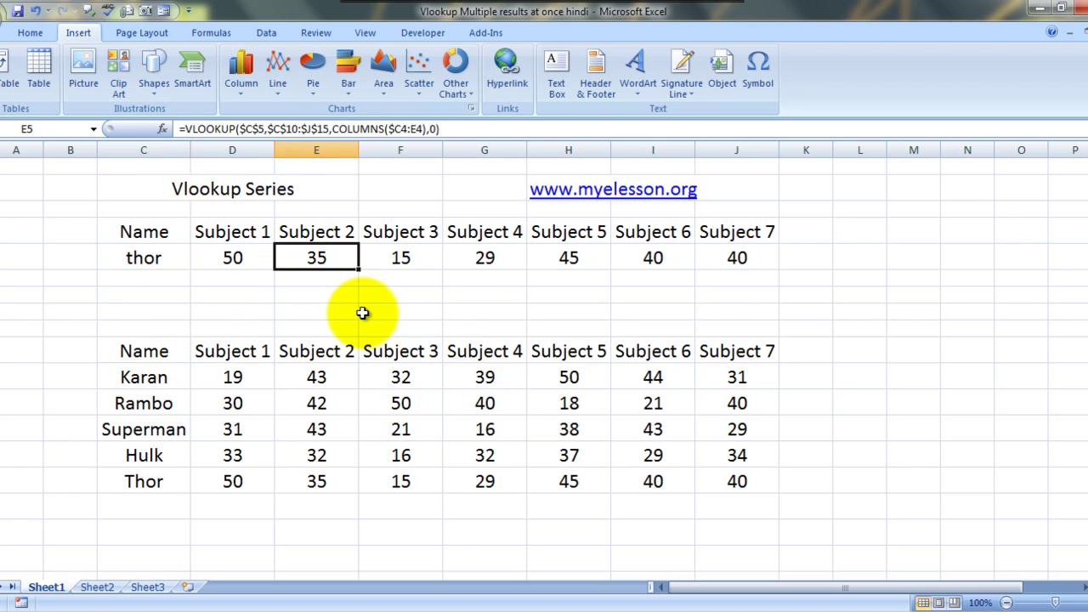
pyautogui.press('Left')
pyautogui.hotkey('shift', 'Right')
pyautogui.hotkey('shift', 'Right')
pyautogui.hotkey('shift', 'Right')
pyautogui.hotkey('shift', 'Right')
pyautogui.hotkey('shift', 'Right')
pyautogui.hotkey('shift', 'Right')
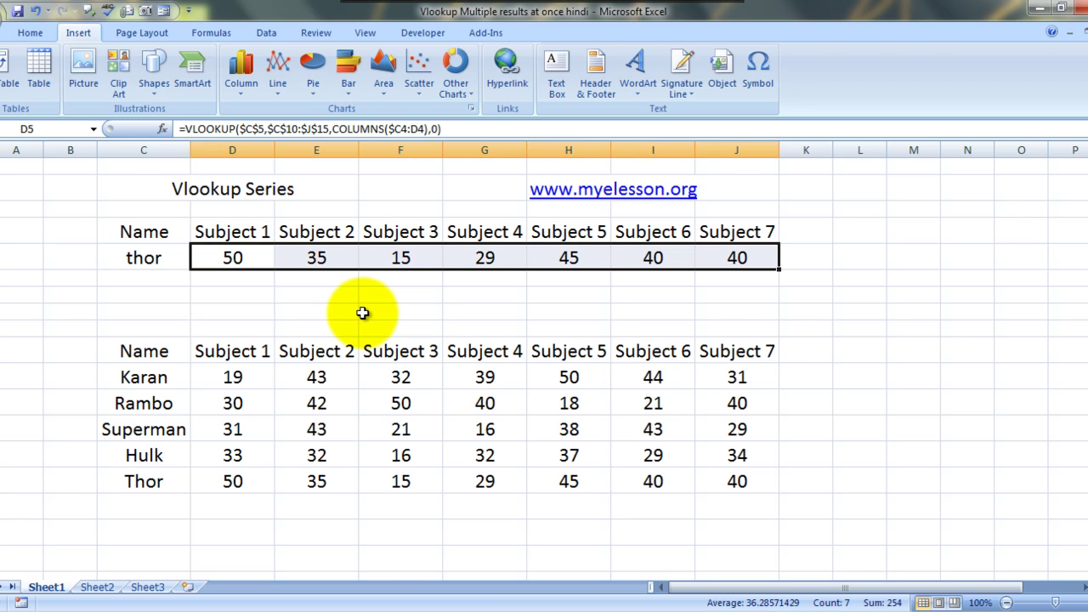
pyautogui.press('Delete')
# Start a VLOOKUP formula in D5 with the name cell as the absolute lookup value $C$5
pyautogui.hotkey('shift', 'Left')
pyautogui.hotkey('shift', 'Left')
pyautogui.hotkey('shift', 'Left')
pyautogui.hotkey('shift', 'Left')
pyautogui.hotkey('shift', 'Left')
pyautogui.hotkey('shift', 'Left')
pyautogui.write('=v')
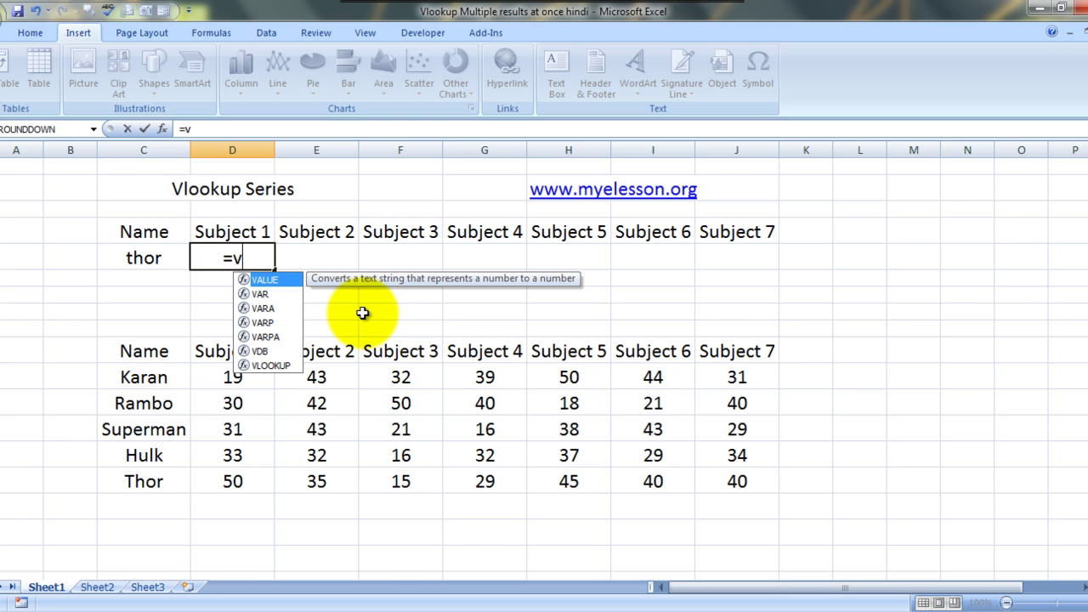
pyautogui.press('Down')
pyautogui.press('Down')
pyautogui.press('Down')
pyautogui.press('Down')
pyautogui.press('Down')
pyautogui.press('Down')
pyautogui.press('Tab')
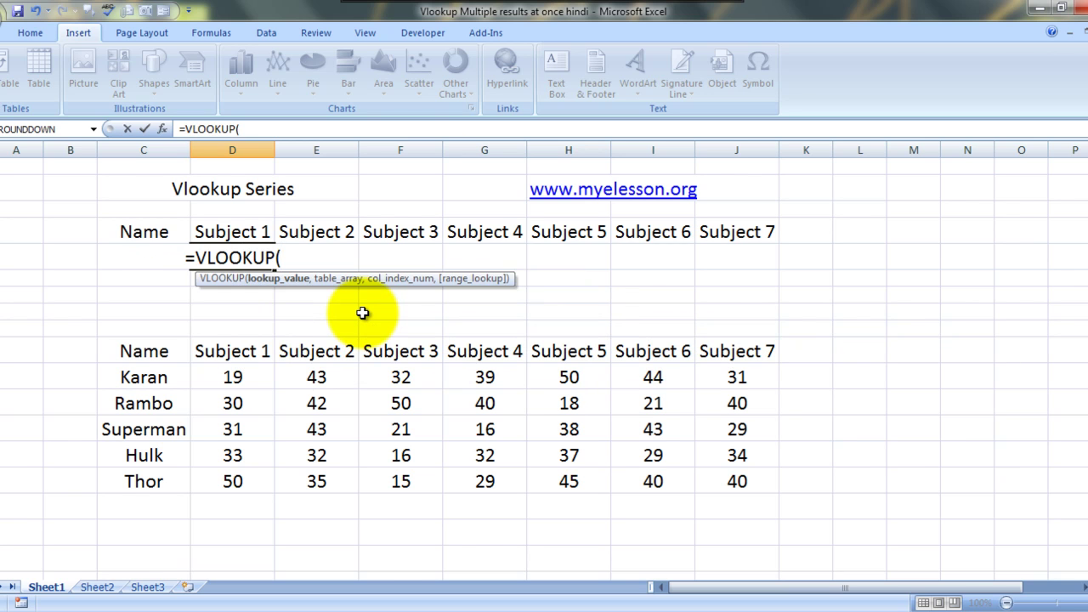
pyautogui.press('Left')
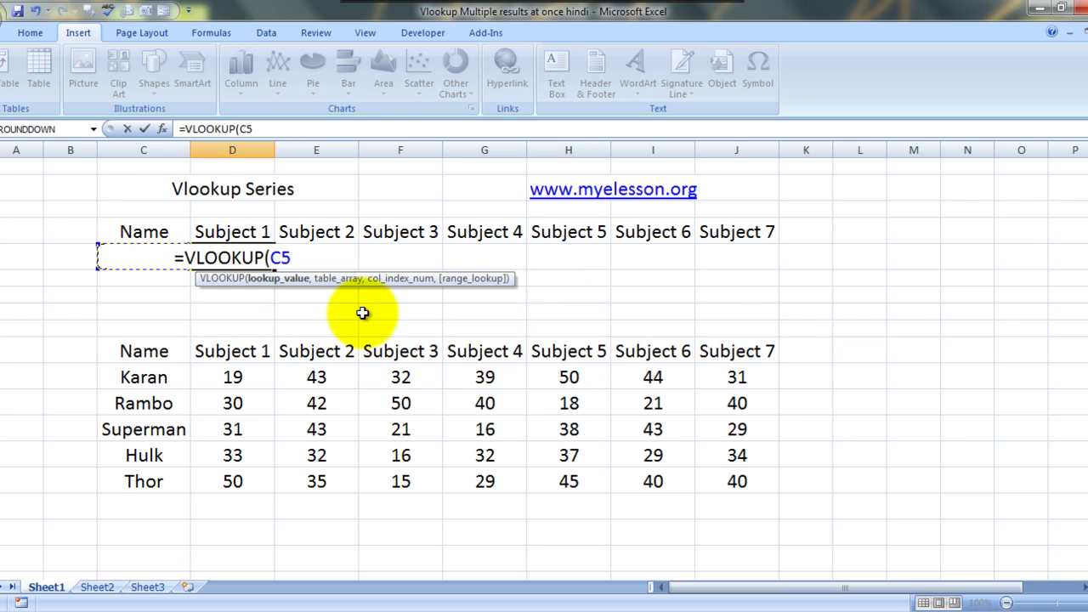
pyautogui.press('F4')
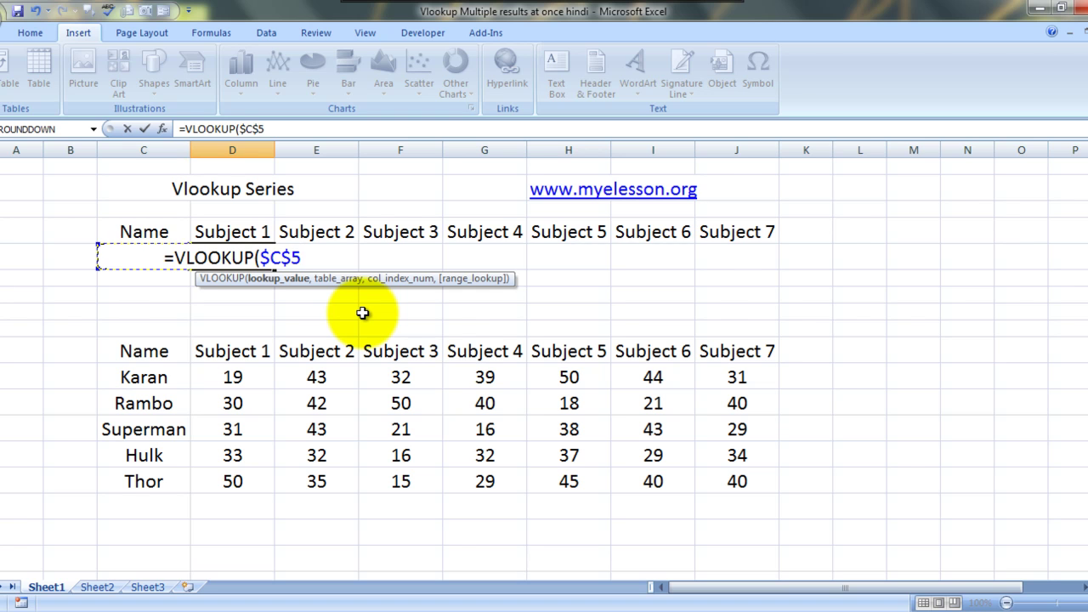
pyautogui.write(',')
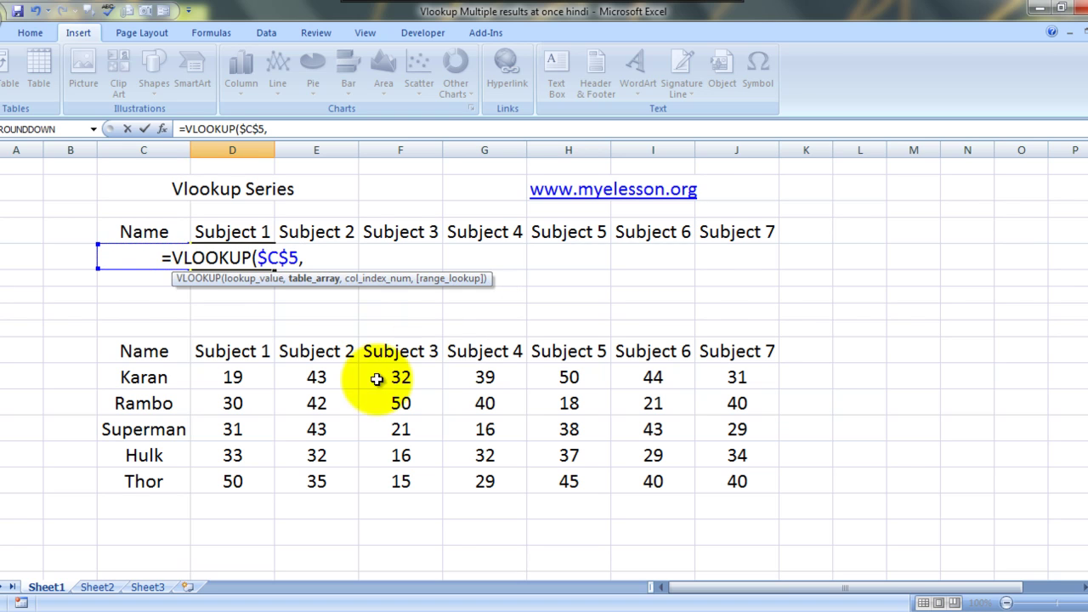
# Set the VLOOKUP table array to the whole marks table, headers included, as the absolute range $C$10:$J$15
pyautogui.click(143, 352)
pyautogui.hotkey('shift', 'Down')
pyautogui.hotkey('shift', 'Down')
pyautogui.hotkey('shift', 'Down')
pyautogui.hotkey('shift', 'Down')
pyautogui.hotkey('shift', 'Right')
pyautogui.hotkey('shift', 'Right')
pyautogui.hotkey('shift', 'Down')
pyautogui.hotkey('shift', 'Right')
pyautogui.hotkey('shift', 'Right')
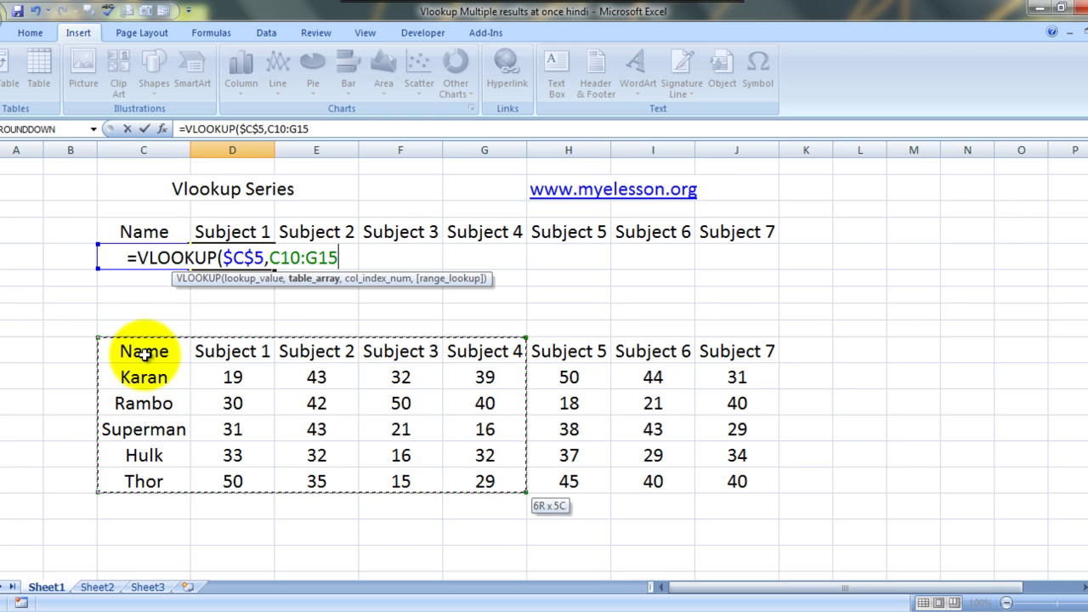
pyautogui.hotkey('shift', 'Right')
pyautogui.hotkey('shift', 'Right')
pyautogui.hotkey('shift', 'Right')
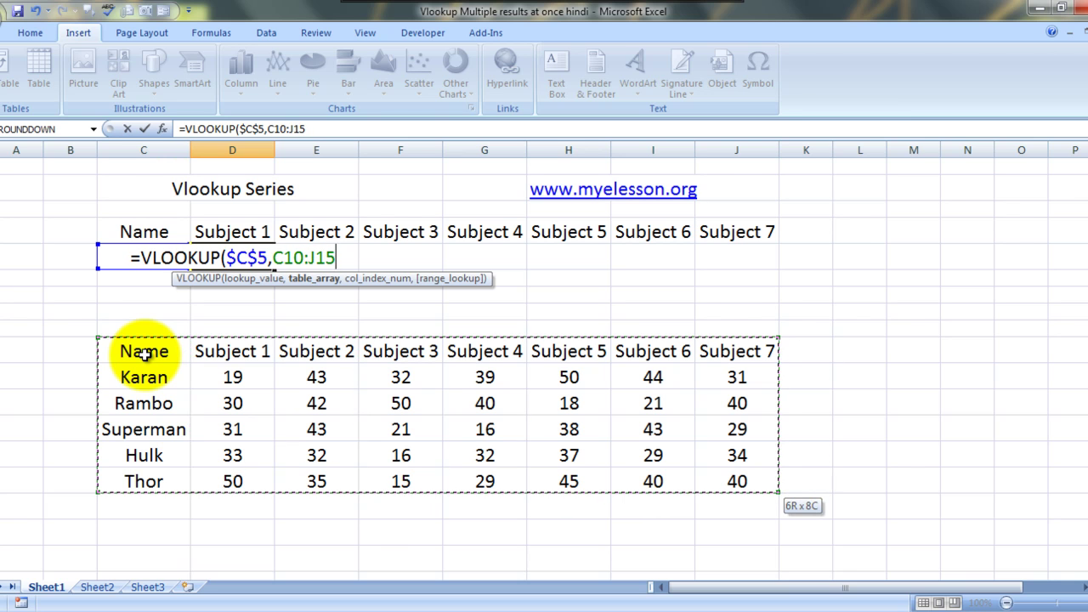
pyautogui.press('F4')
pyautogui.write(',')
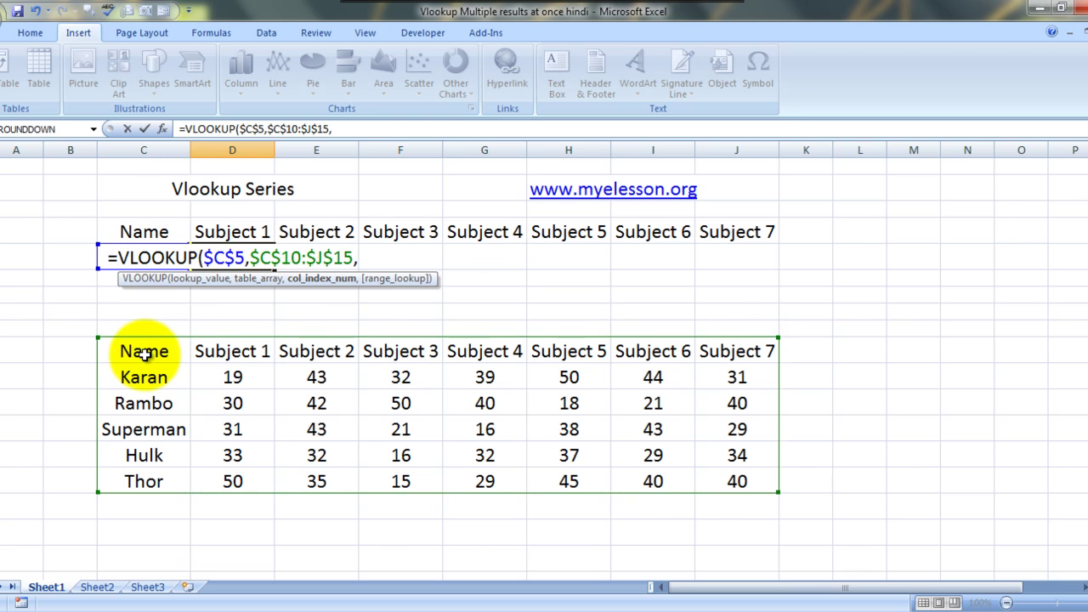
# Use COLUMNS($C$4:$D$4) as the VLOOKUP column index, spanning the Name and Subject 1 headers, and try to enter the formula
pyautogui.write('c')
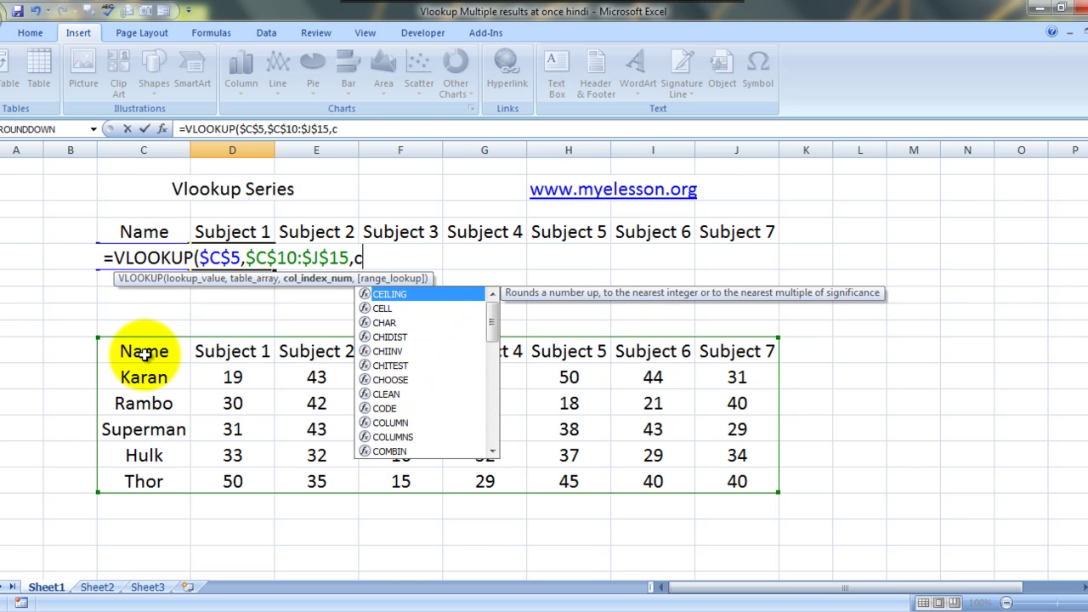
pyautogui.write('ol')
pyautogui.press('Down')
pyautogui.press('Tab')
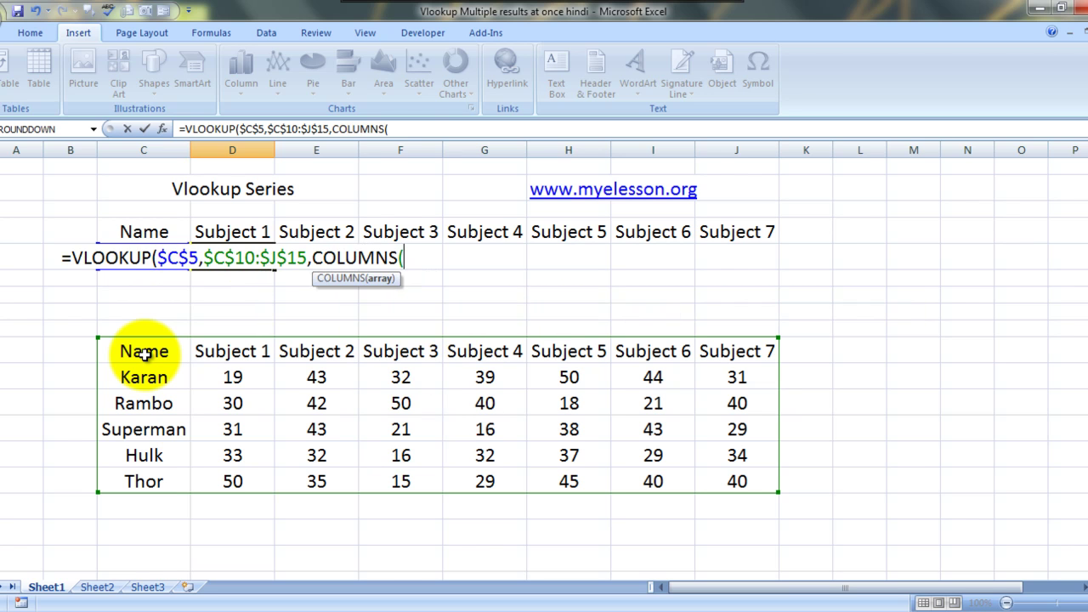
pyautogui.click(128, 232)
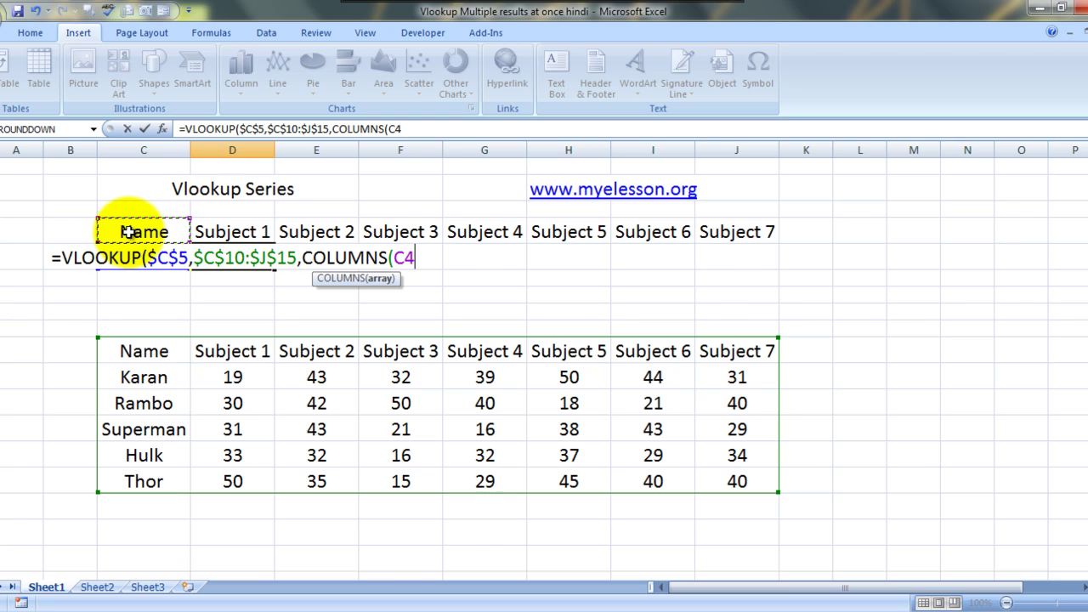
pyautogui.press('F4')
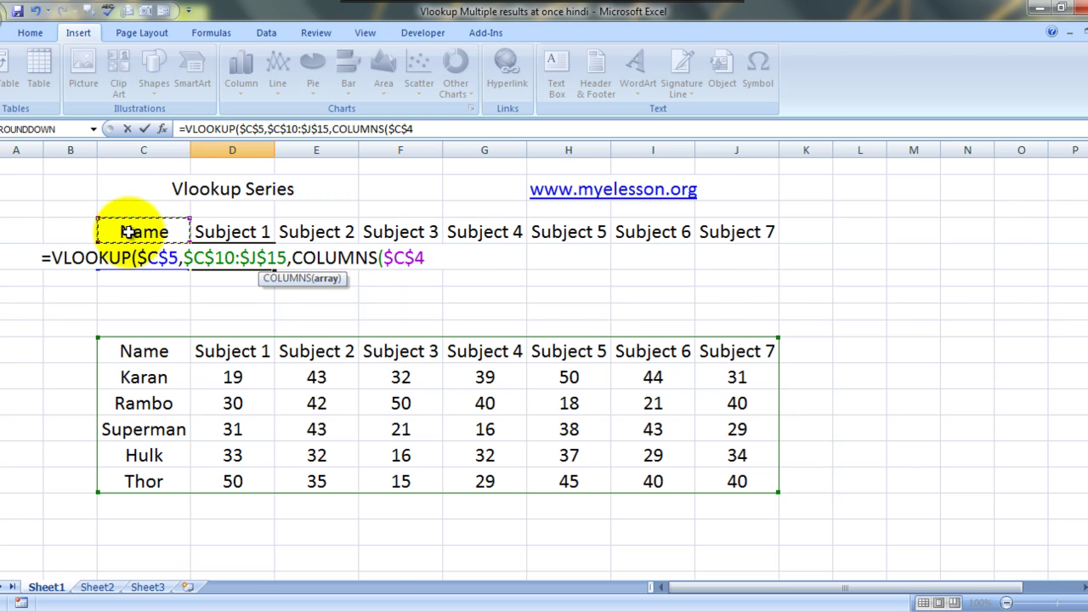
pyautogui.press('Right')
pyautogui.press('Left')
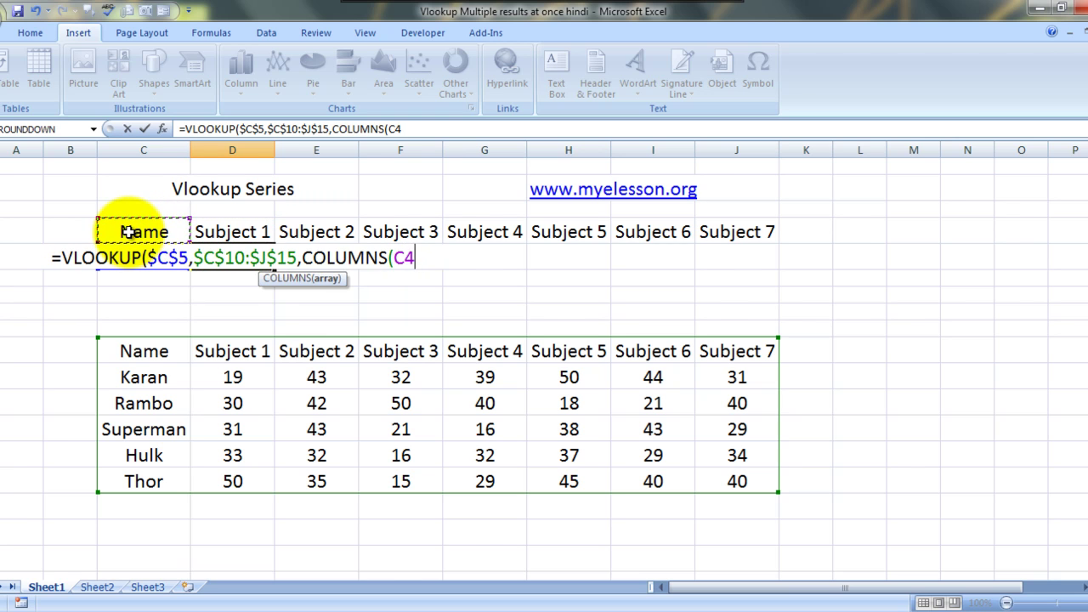
pyautogui.press('F4')
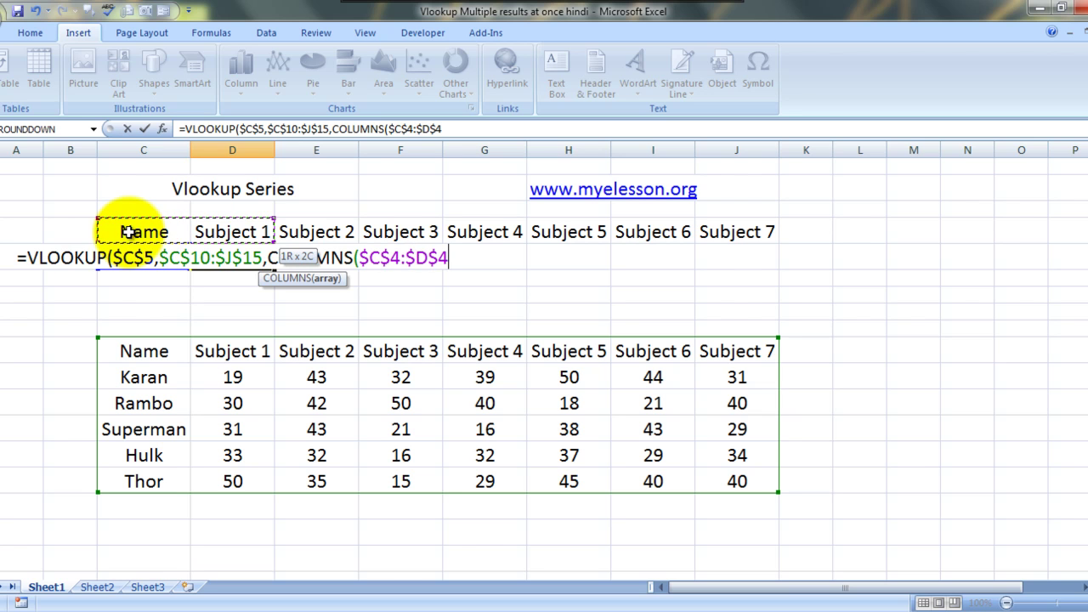
pyautogui.write(')')
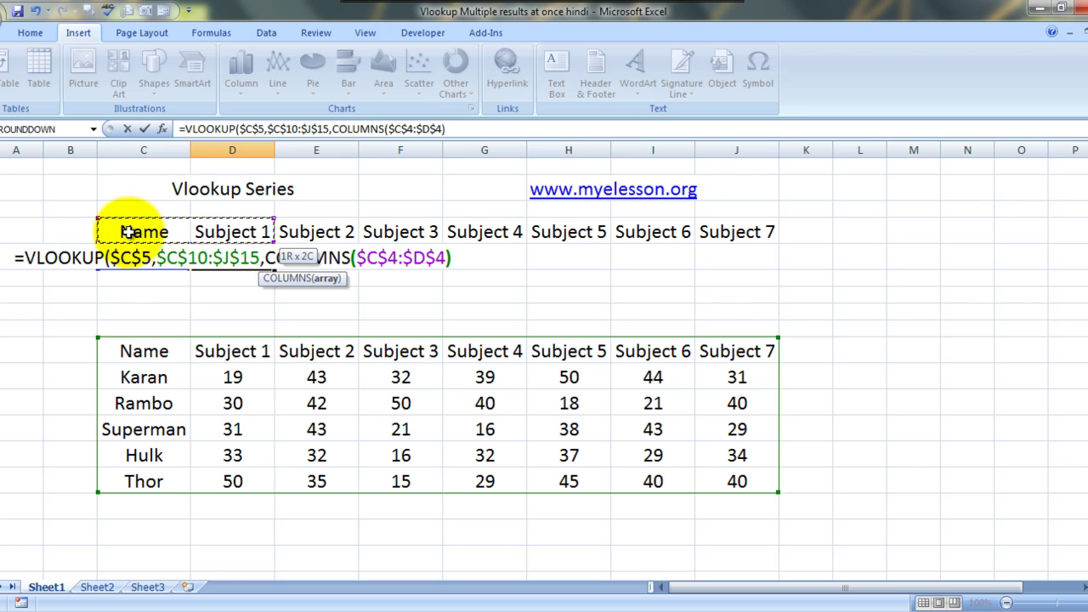
pyautogui.press('Return')
pyautogui.press('n')
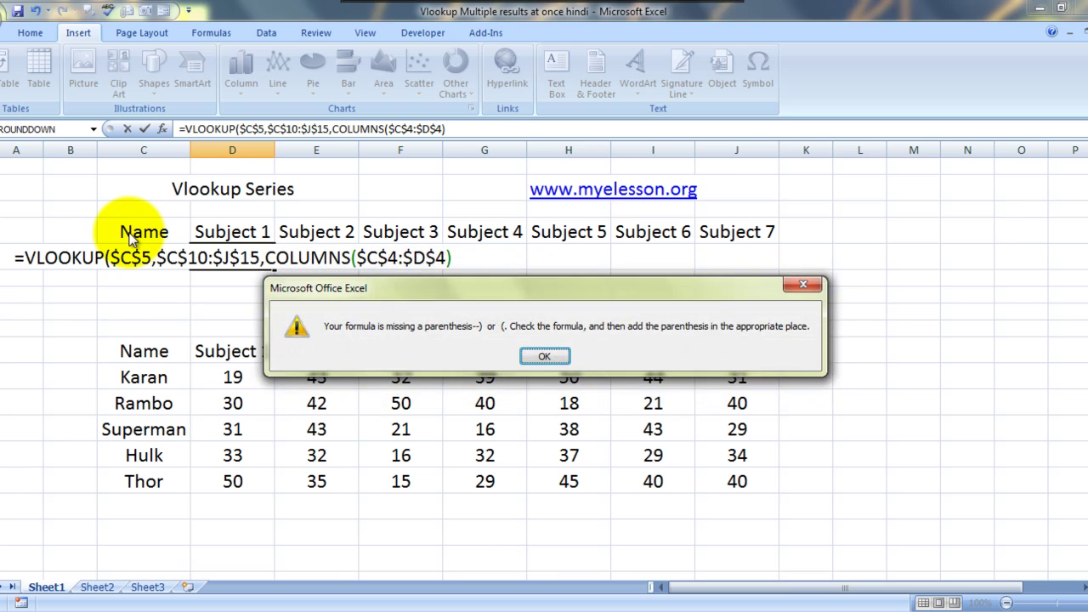
pyautogui.press('Return')
# Change the COLUMNS range to $C4:D4 so that only its starting column stays locked
pyautogui.press('Right')
pyautogui.press('Right')
pyautogui.press('Left')
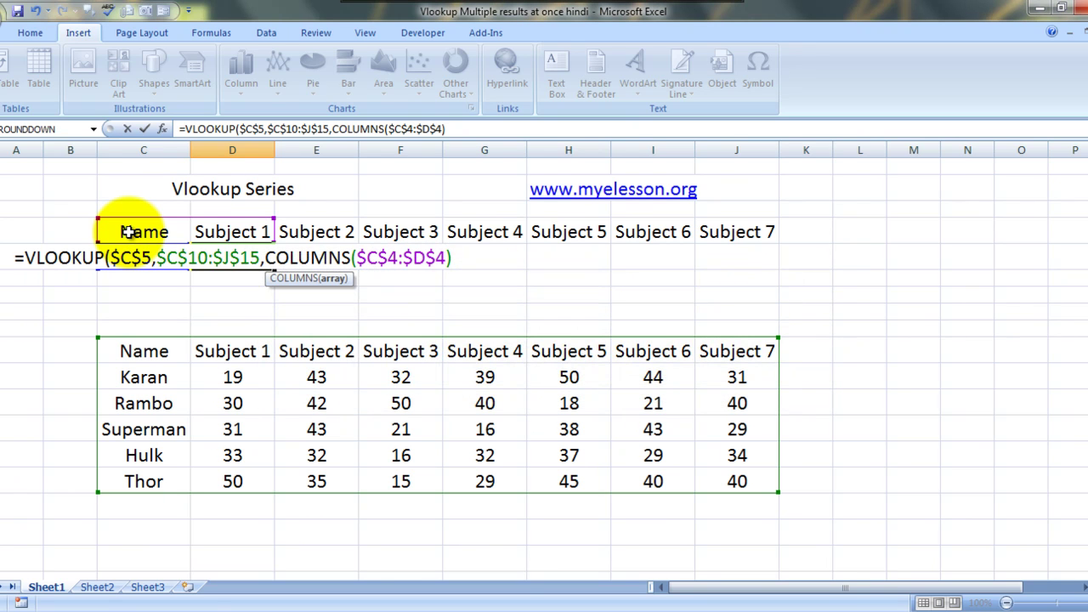
pyautogui.press('BackSpace')
pyautogui.press('Left')
pyautogui.press('BackSpace')
pyautogui.press('Left')
pyautogui.press('Left')
pyautogui.press('BackSpace')
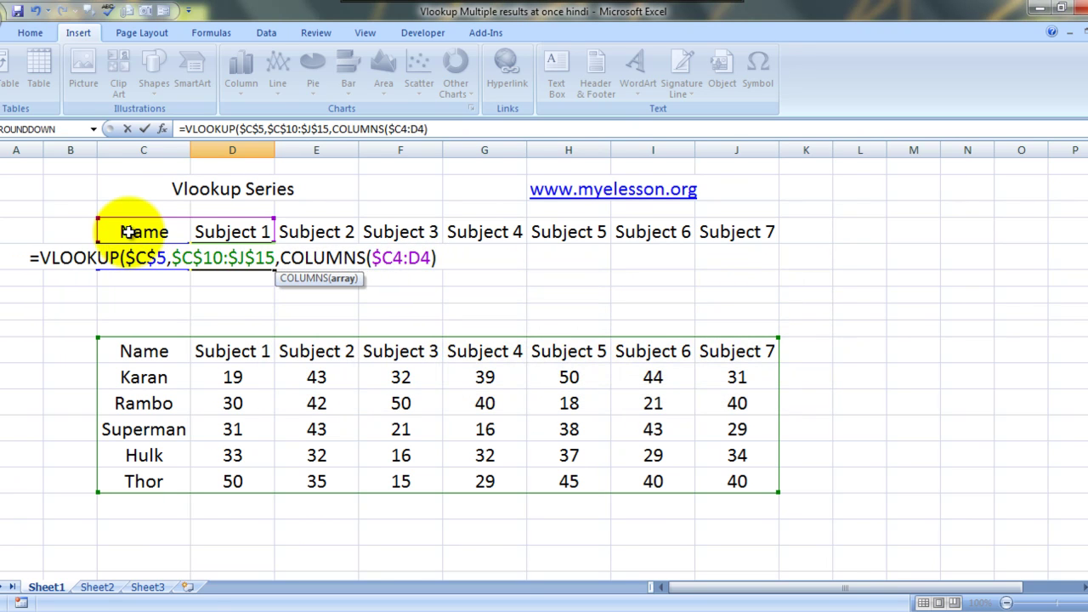
# Complete the VLOOKUP with 0 for an exact match and enter it into D5 only
pyautogui.press('Right')
pyautogui.press('Right')
pyautogui.press('Right')
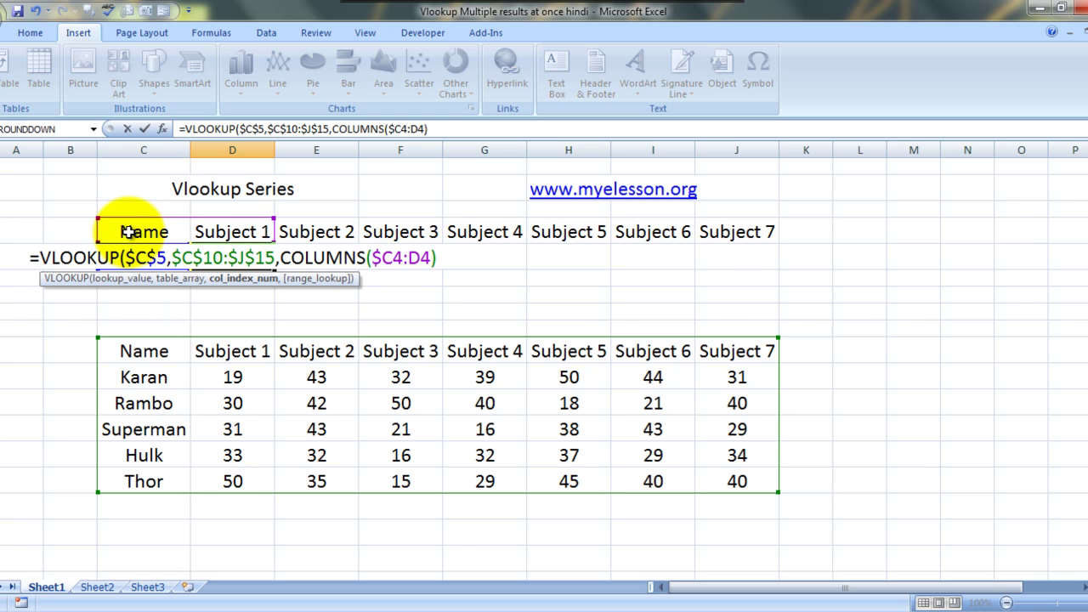
pyautogui.write(',0)')
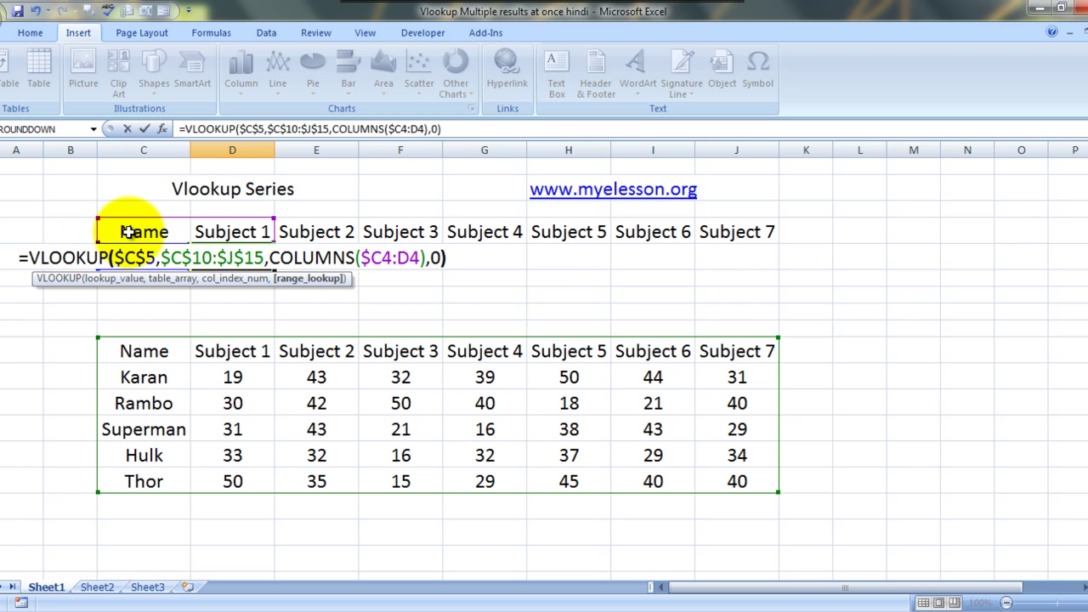
pyautogui.press('Return')
pyautogui.press('Up')
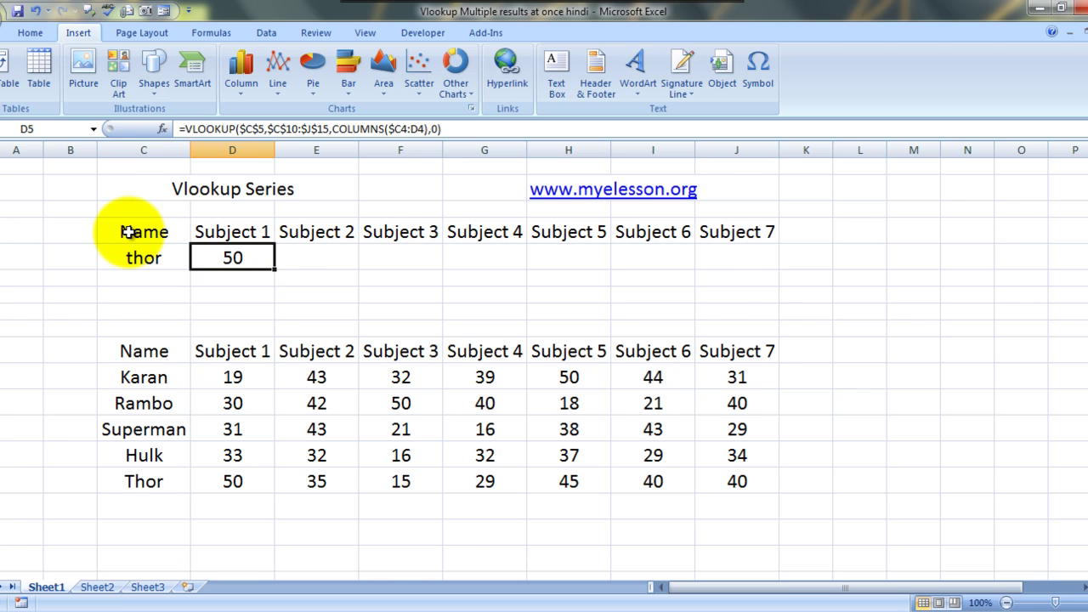
# Copy the D5 lookup formula into E5:J5 for Subjects 2 to 7
pyautogui.hotkey('ctrl', 'c')
pyautogui.press('Right')
pyautogui.hotkey('shift', 'Right')
pyautogui.hotkey('shift', 'Right')
pyautogui.hotkey('shift', 'Right')
pyautogui.hotkey('shift', 'Right')
pyautogui.hotkey('shift', 'Right')
pyautogui.hotkey('ctrl', 'v')
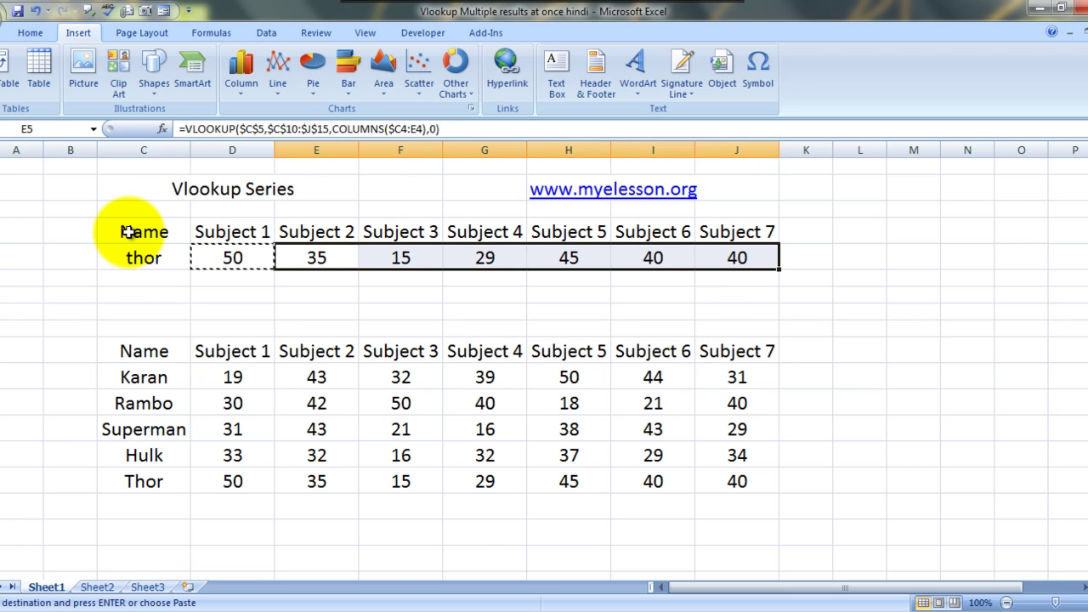
pyautogui.press('Escape')
pyautogui.press('Down')
pyautogui.press('Down')
pyautogui.press('Down')
pyautogui.press('Down')
pyautogui.press('Down')
pyautogui.press('Down')
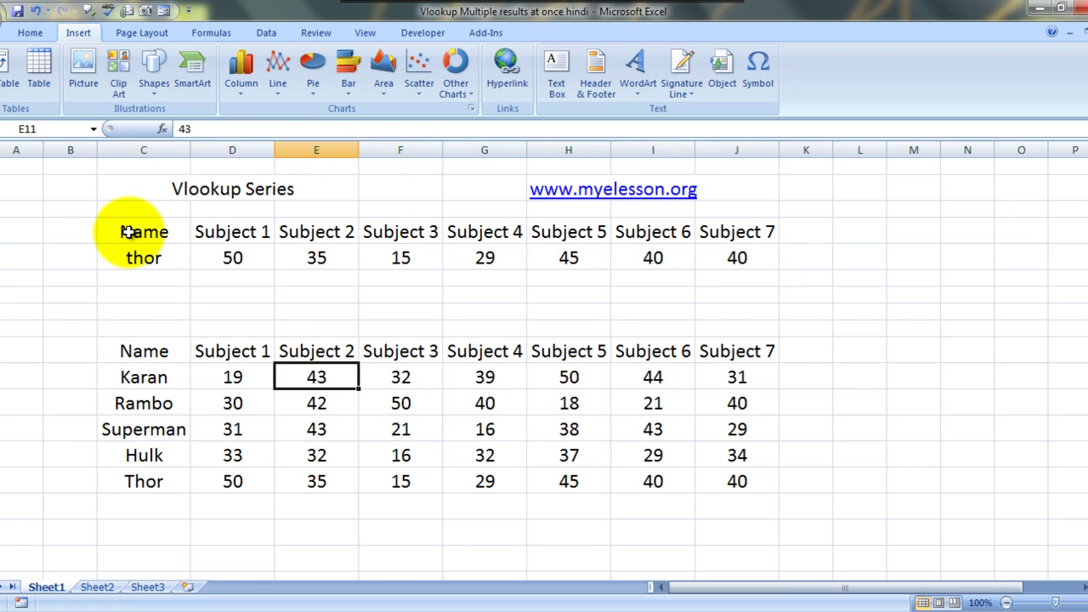
pyautogui.press('Down')
pyautogui.press('Down')
pyautogui.press('Down')
pyautogui.press('Down')
pyautogui.press('Up')
pyautogui.press('Up')
pyautogui.press('Up')
pyautogui.press('Up')
pyautogui.press('Up')
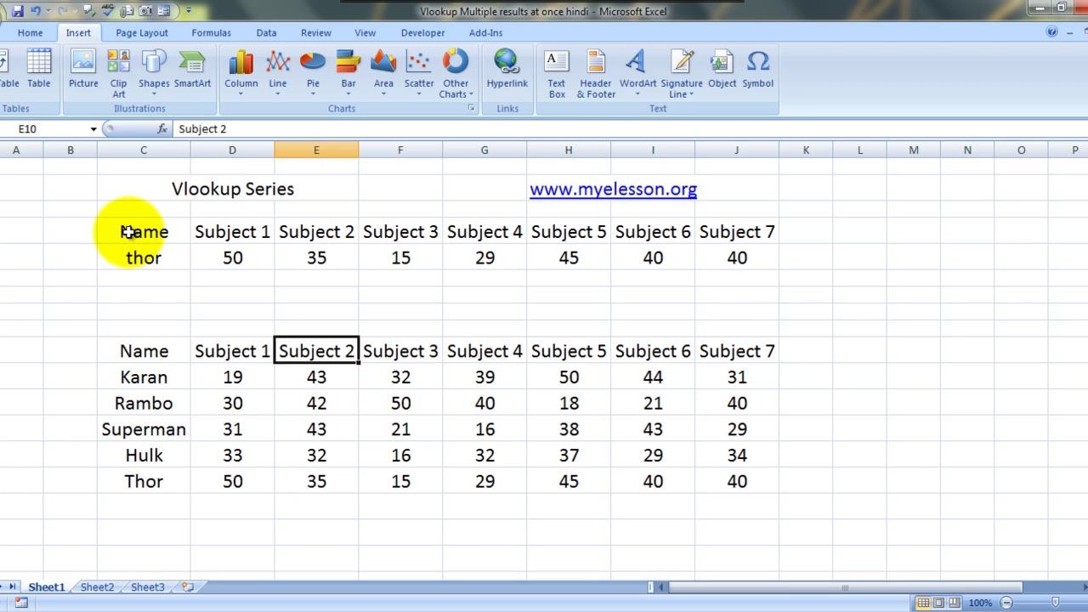
pyautogui.press('Up')
pyautogui.press('Up')
pyautogui.press('Up')
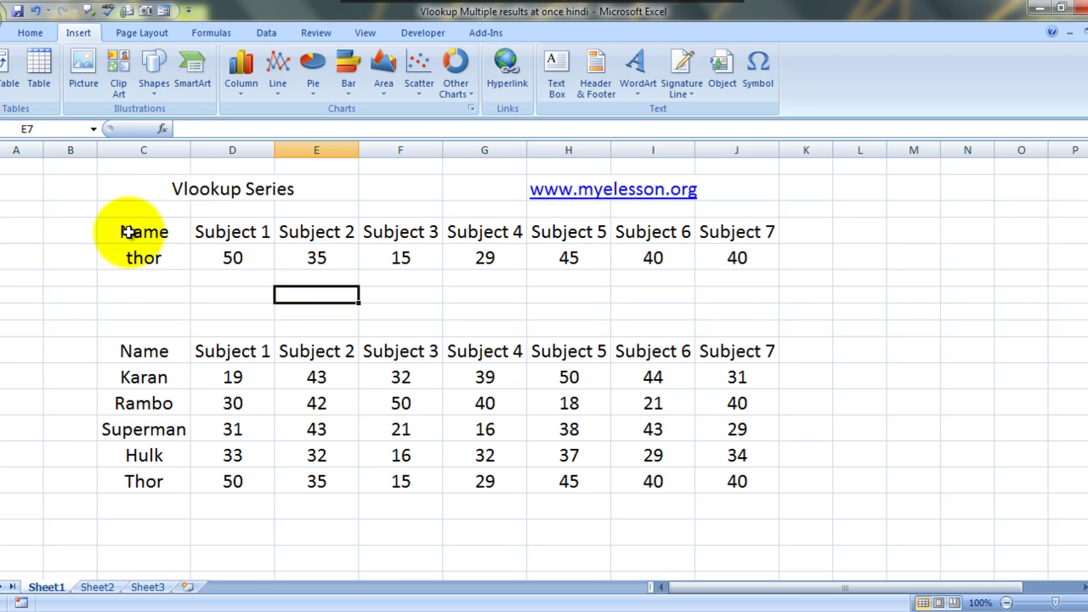